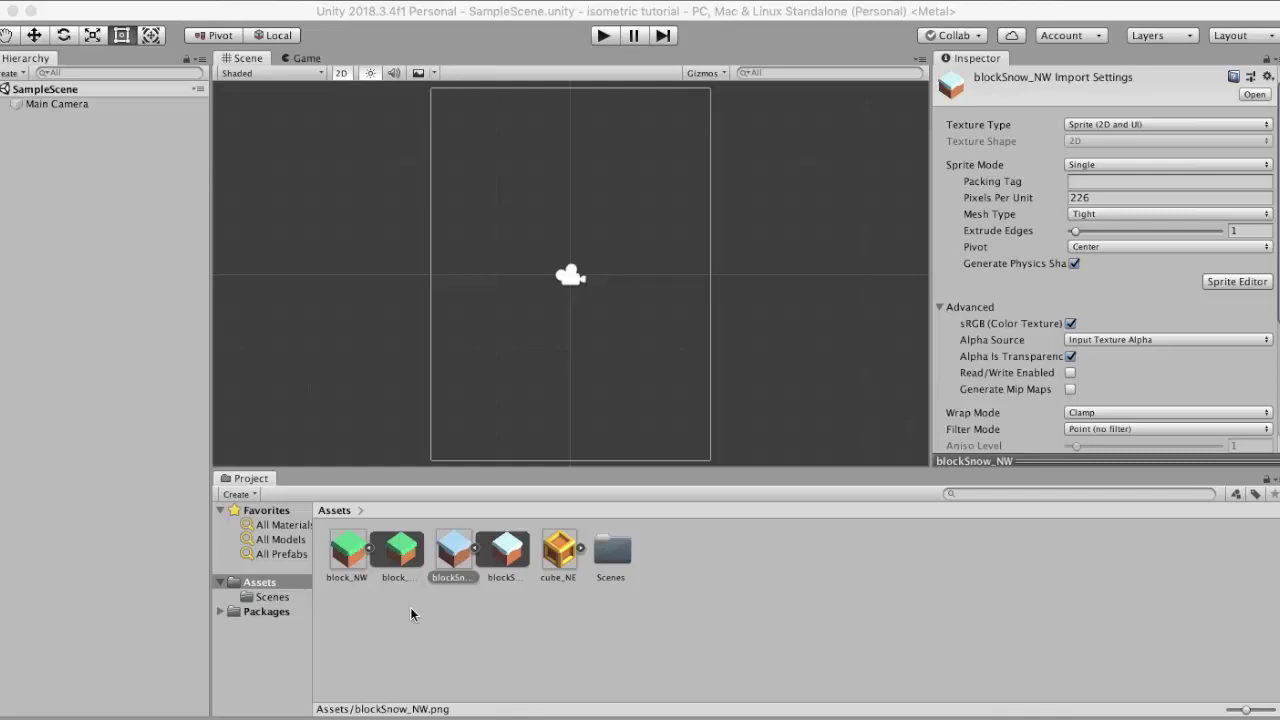
Open the Tile Palette from Window > 2D and dock it beside the Scene view.
click(539, 331)
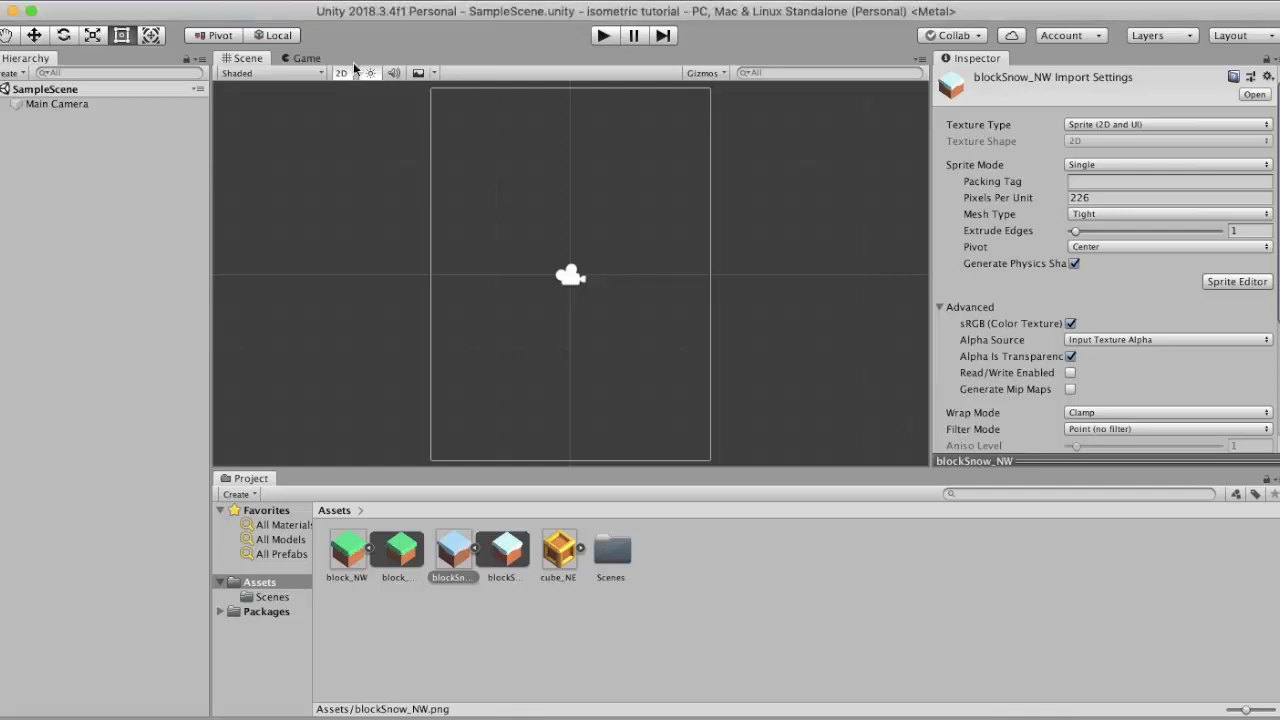
click(405, 0)
mouse_move(410, 298)
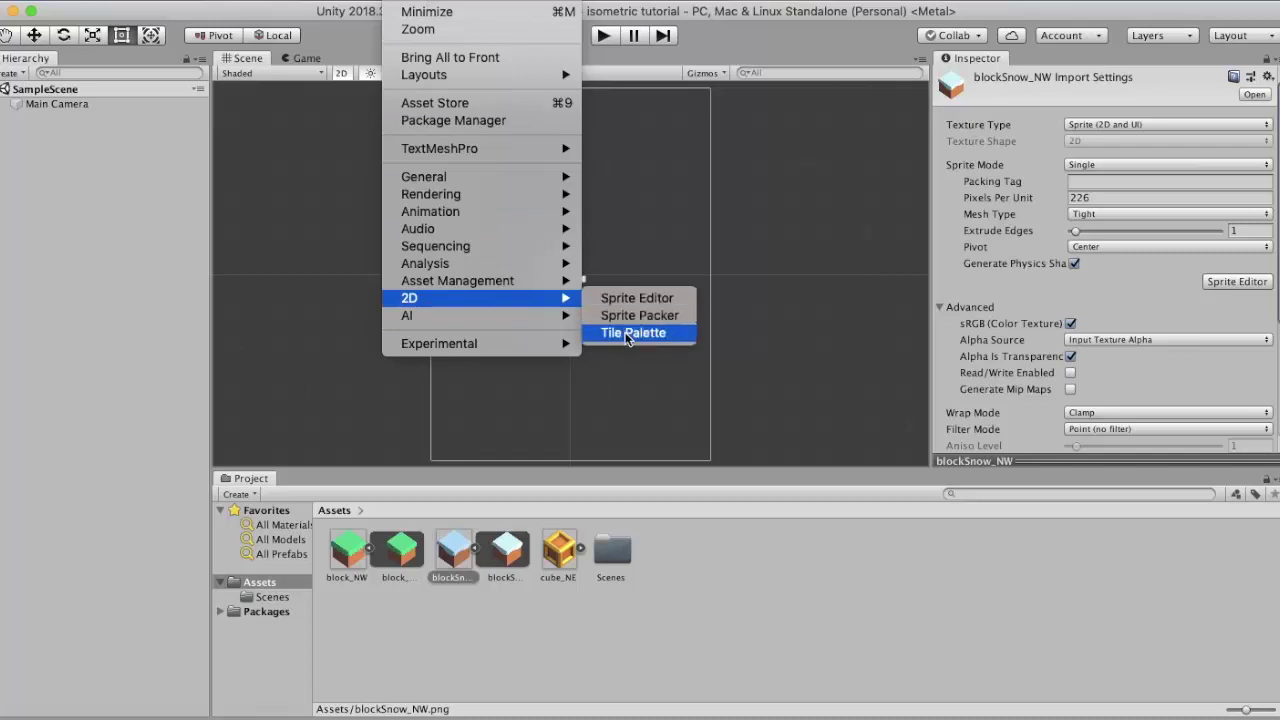
click(633, 332)
mouse_move(30, 12)
mouse_down()
mouse_move(493, 56)
mouse_move(859, 114)
mouse_move(884, 131)
mouse_up()
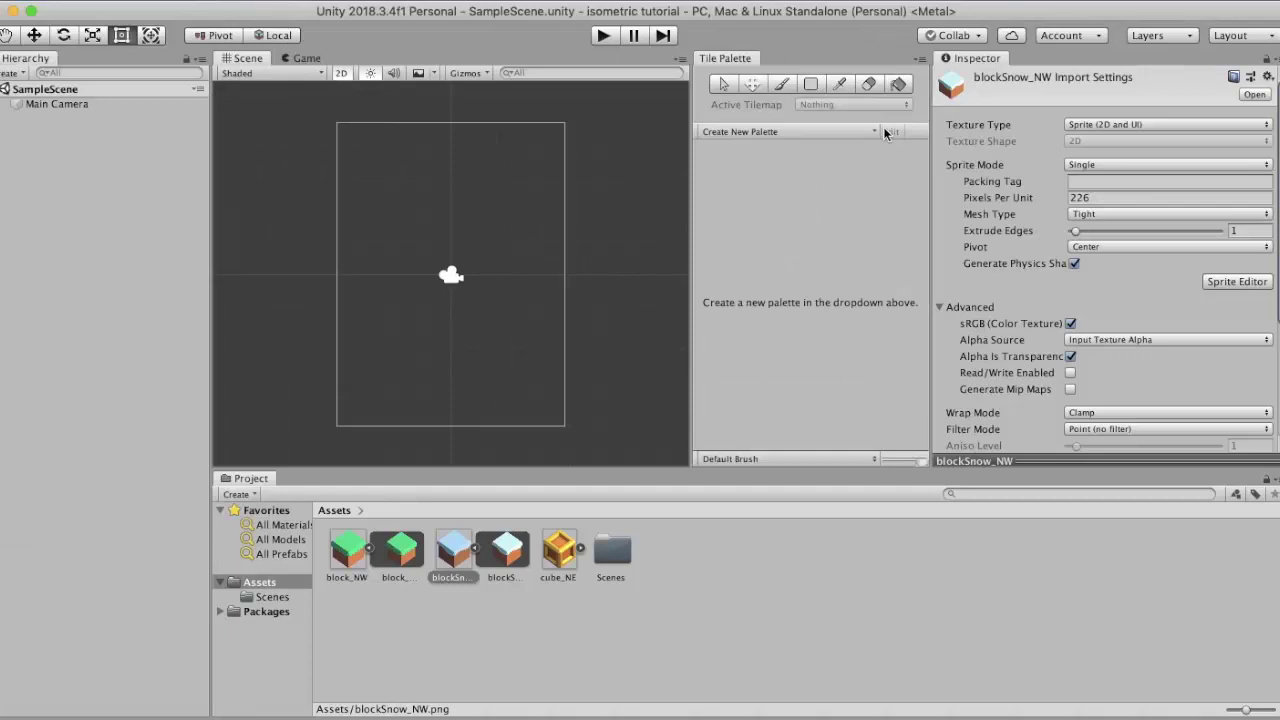
Create palette 'isometric tile palette' with an Isometric grid and Automatic cell size.
click(762, 132)
click(824, 171)
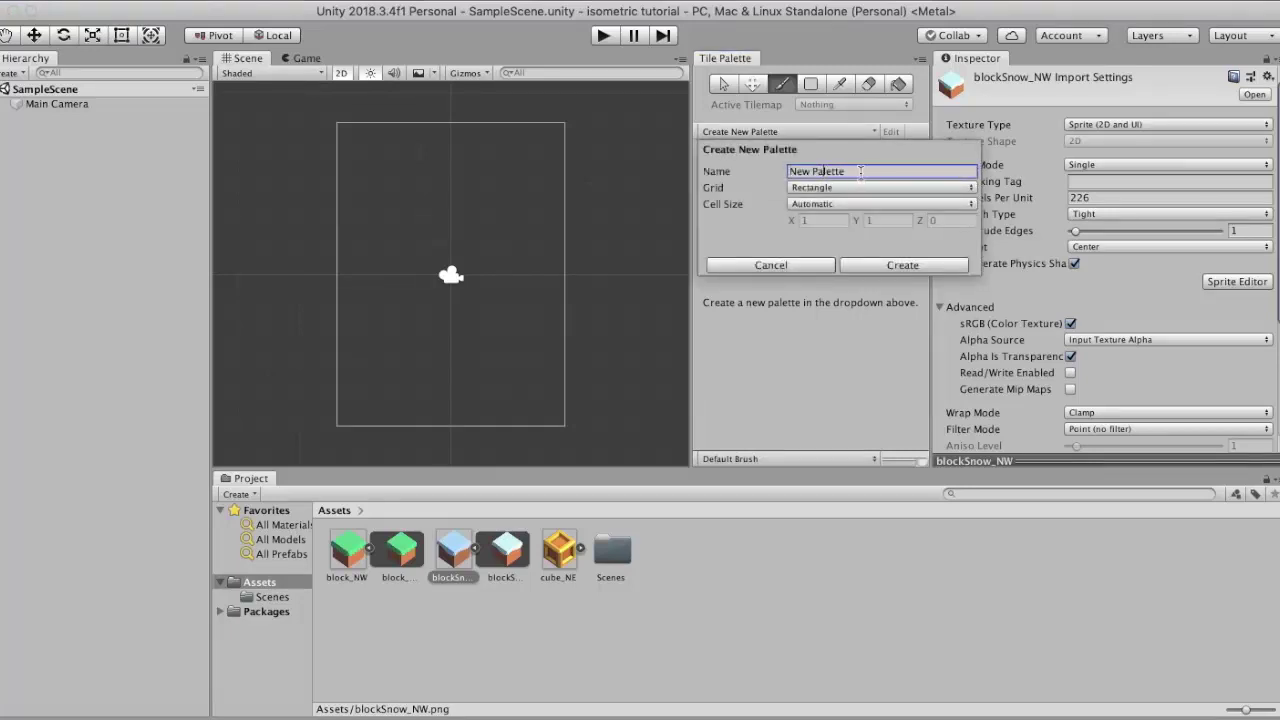
drag(860, 171, 759, 172)
text(isometric ti)
text(le palette)
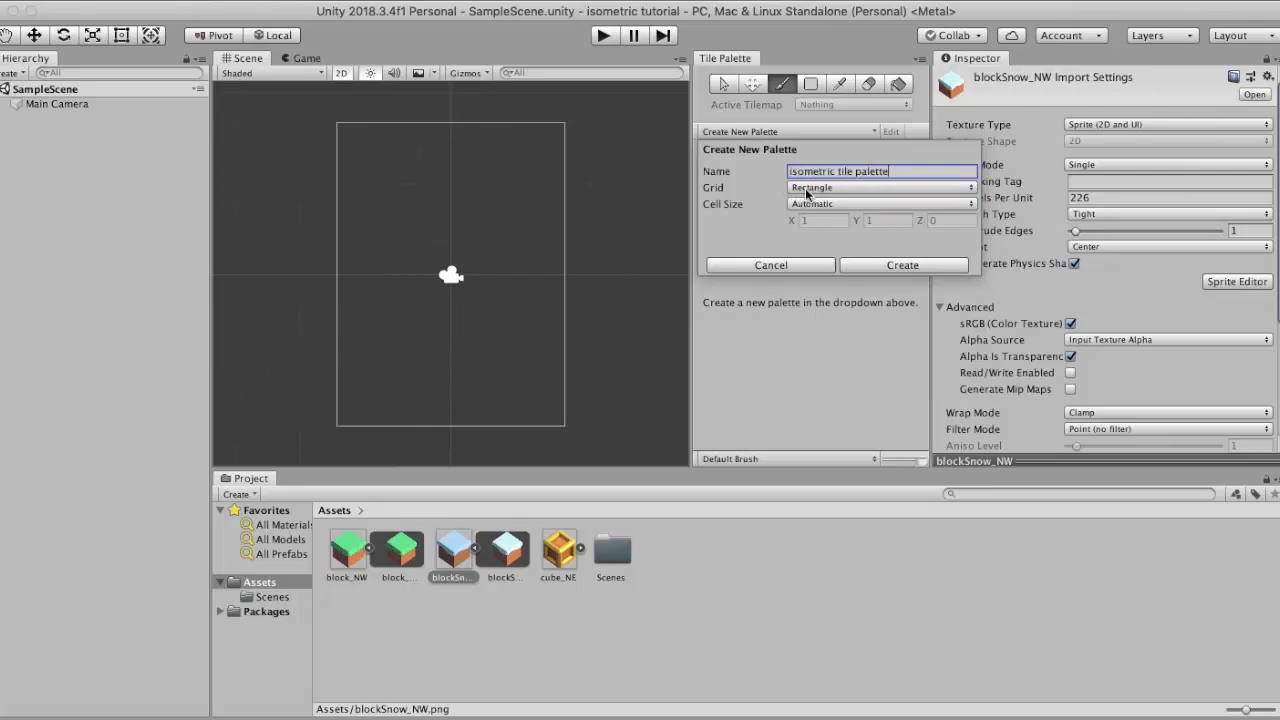
click(807, 189)
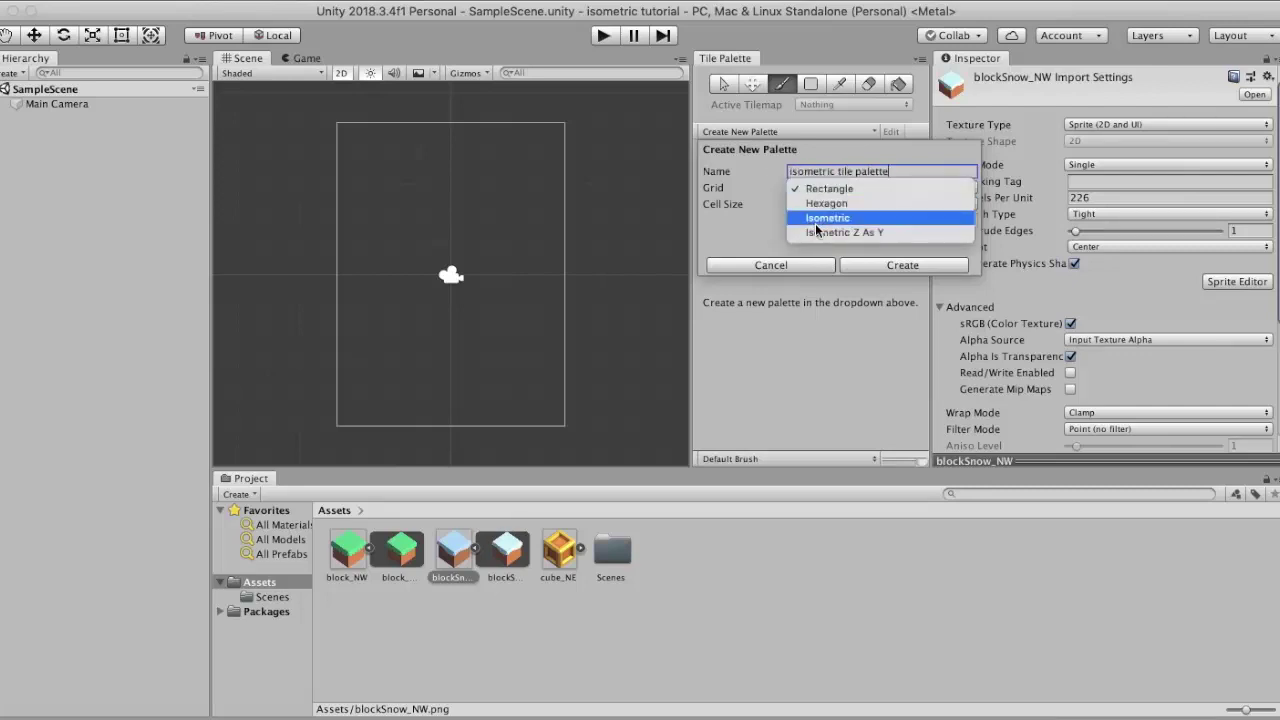
click(815, 220)
click(842, 189)
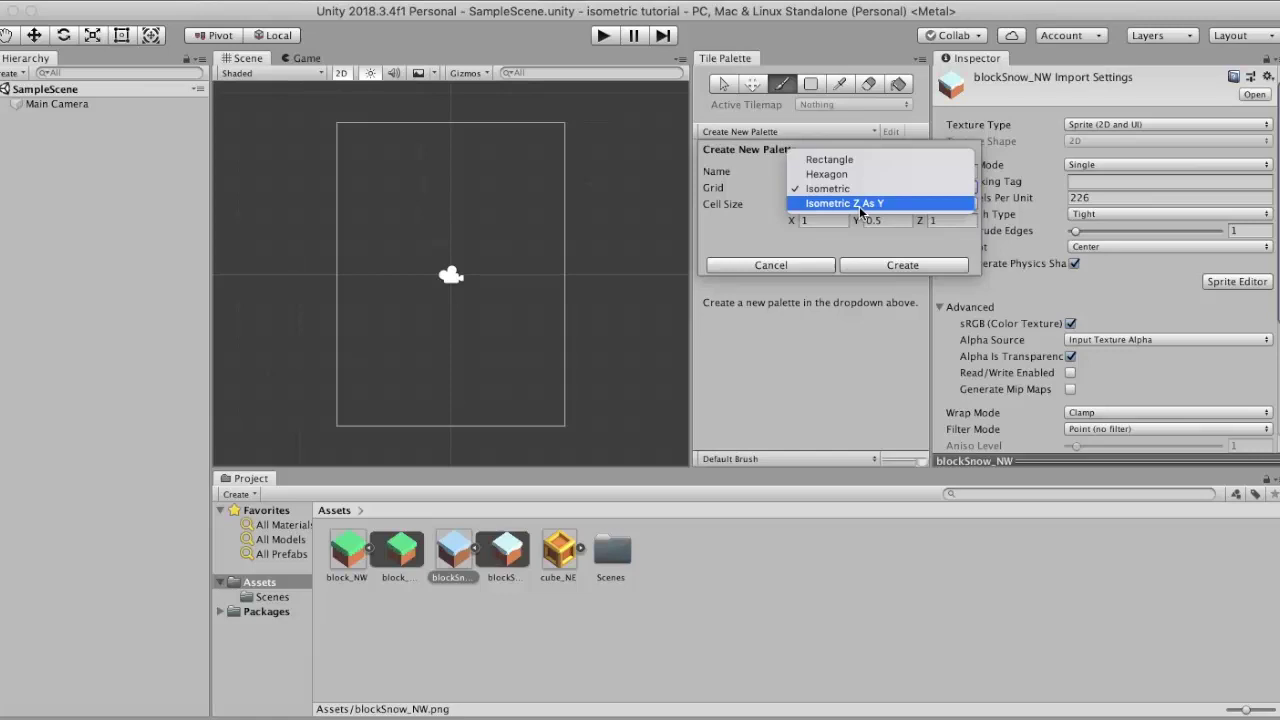
click(816, 129)
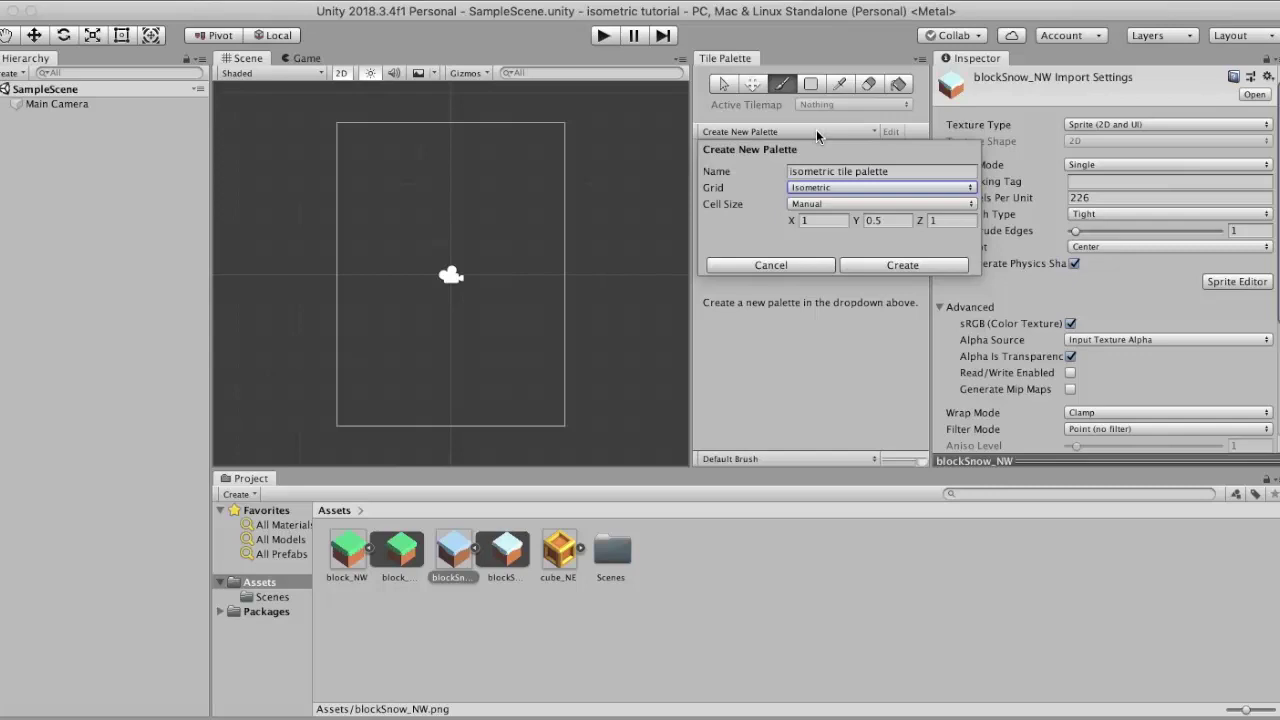
click(822, 204)
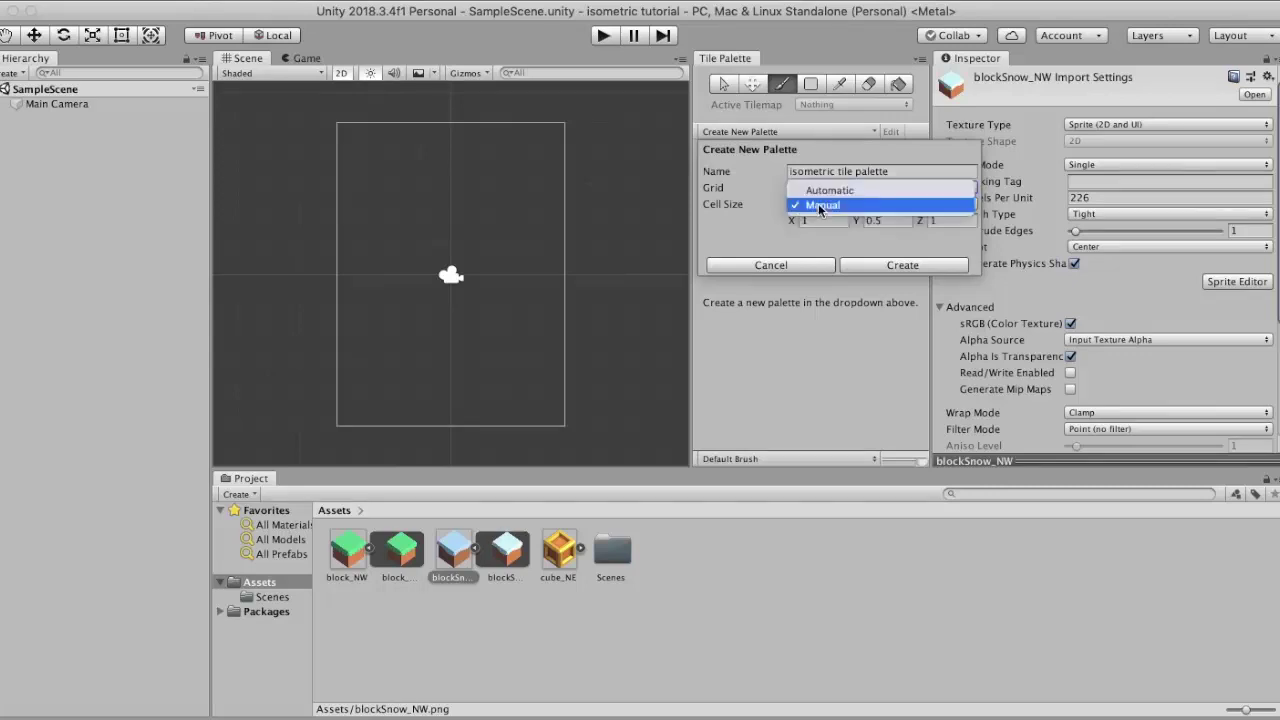
click(838, 191)
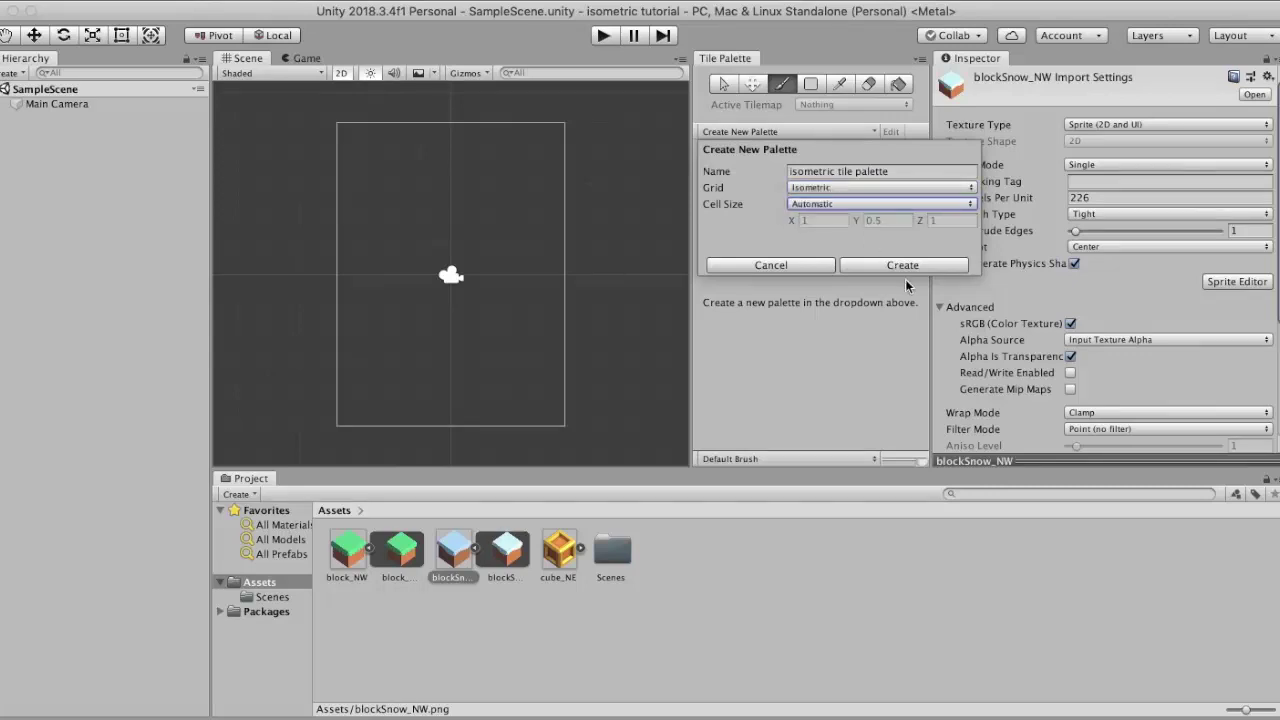
click(912, 268)
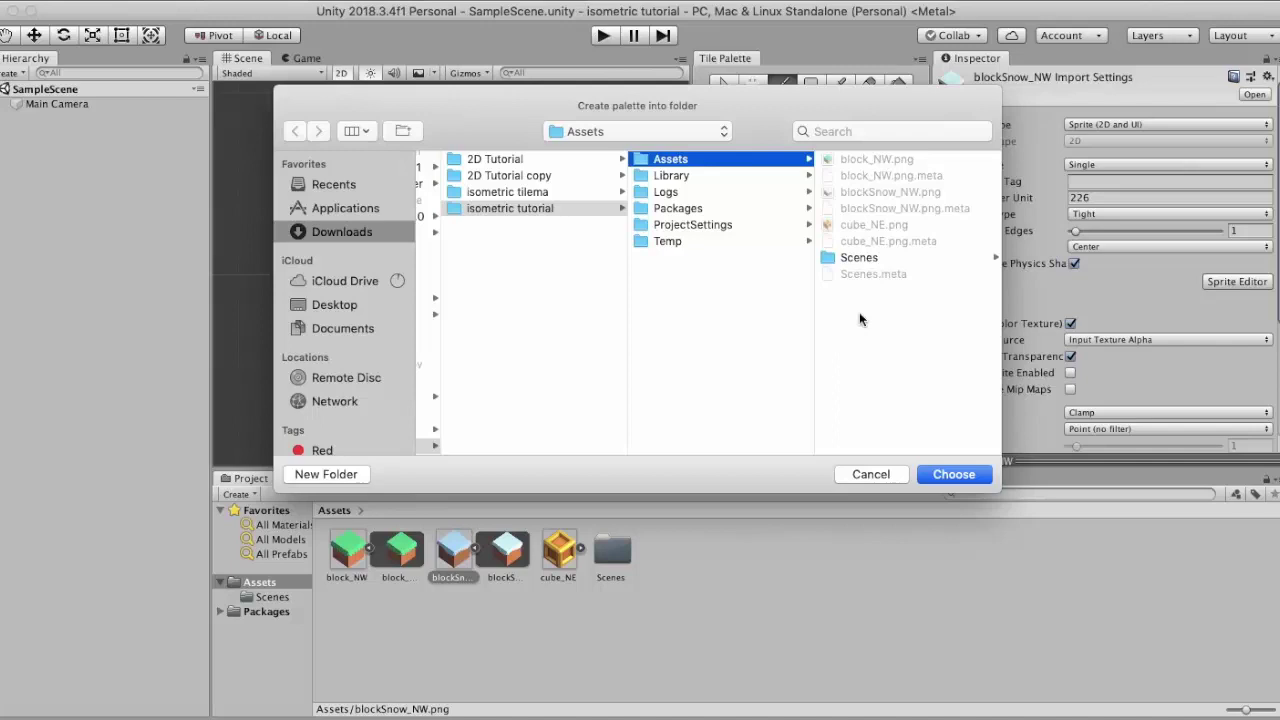
Keep Assets as the destination folder and confirm it for the new palette.
click(956, 474)
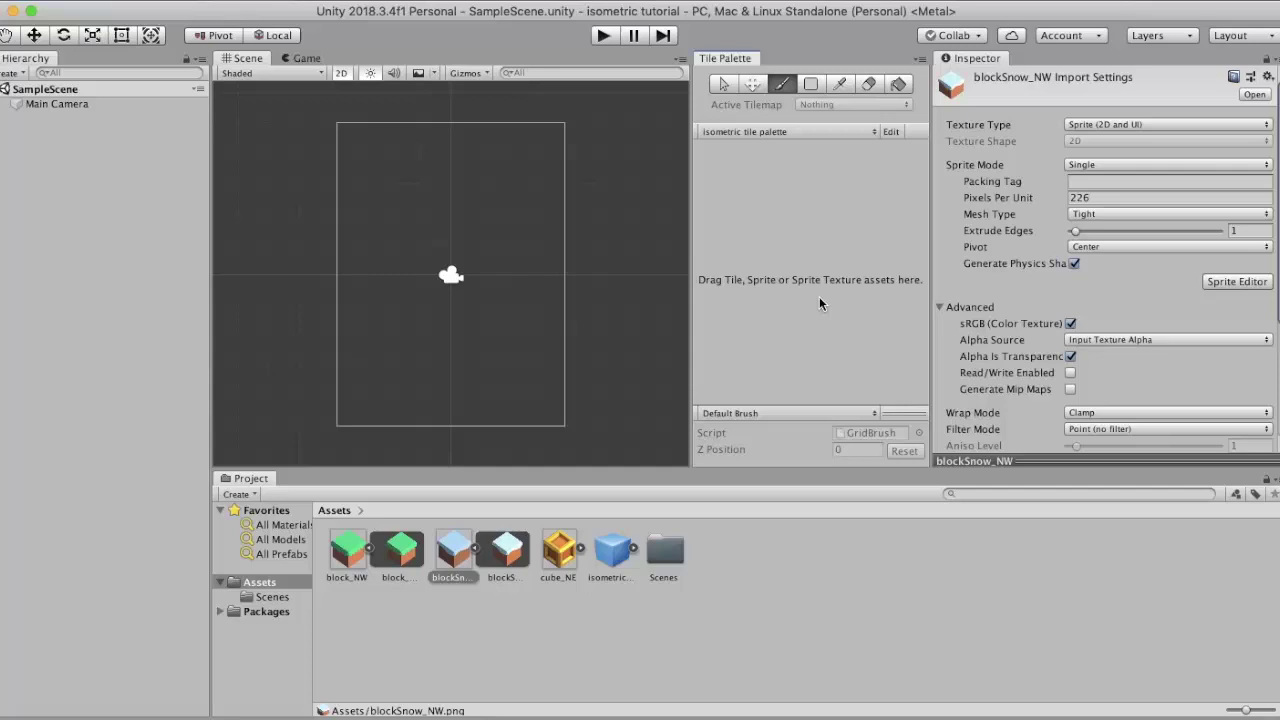
Review block_NW's import settings: 226 pixels per unit and point filtering.
click(348, 555)
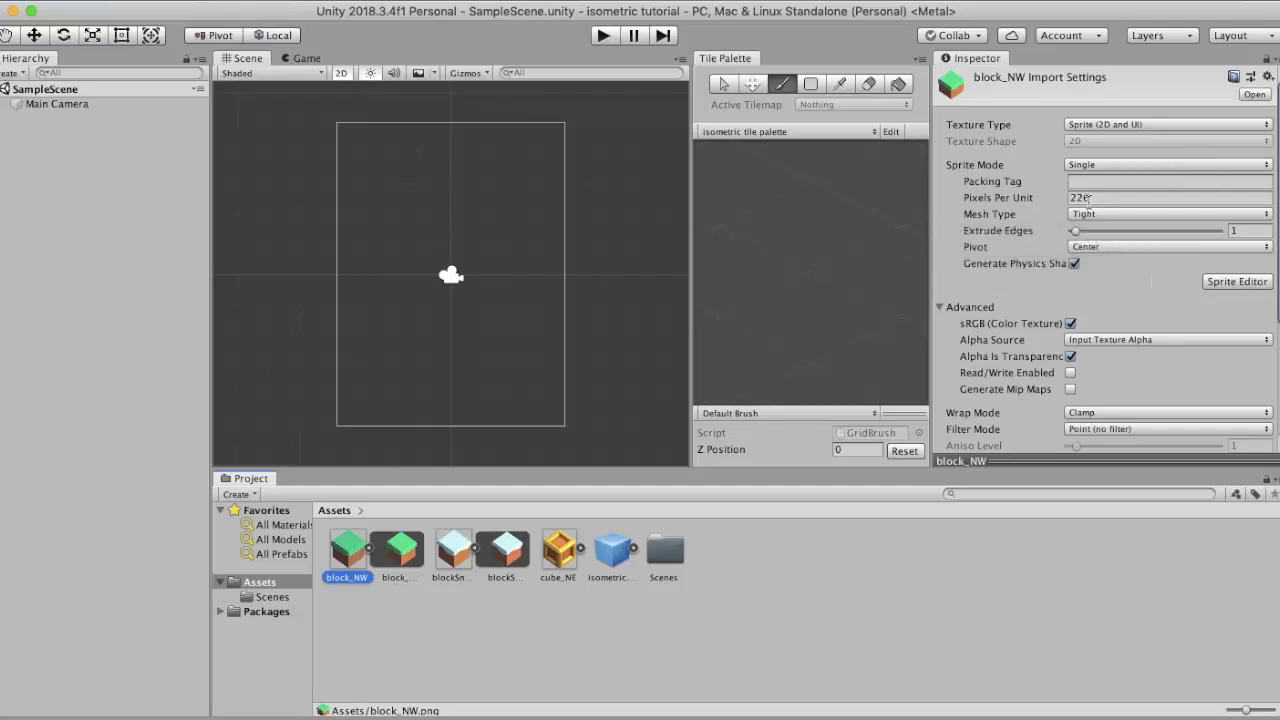
scroll(1088, 199, down, 5)
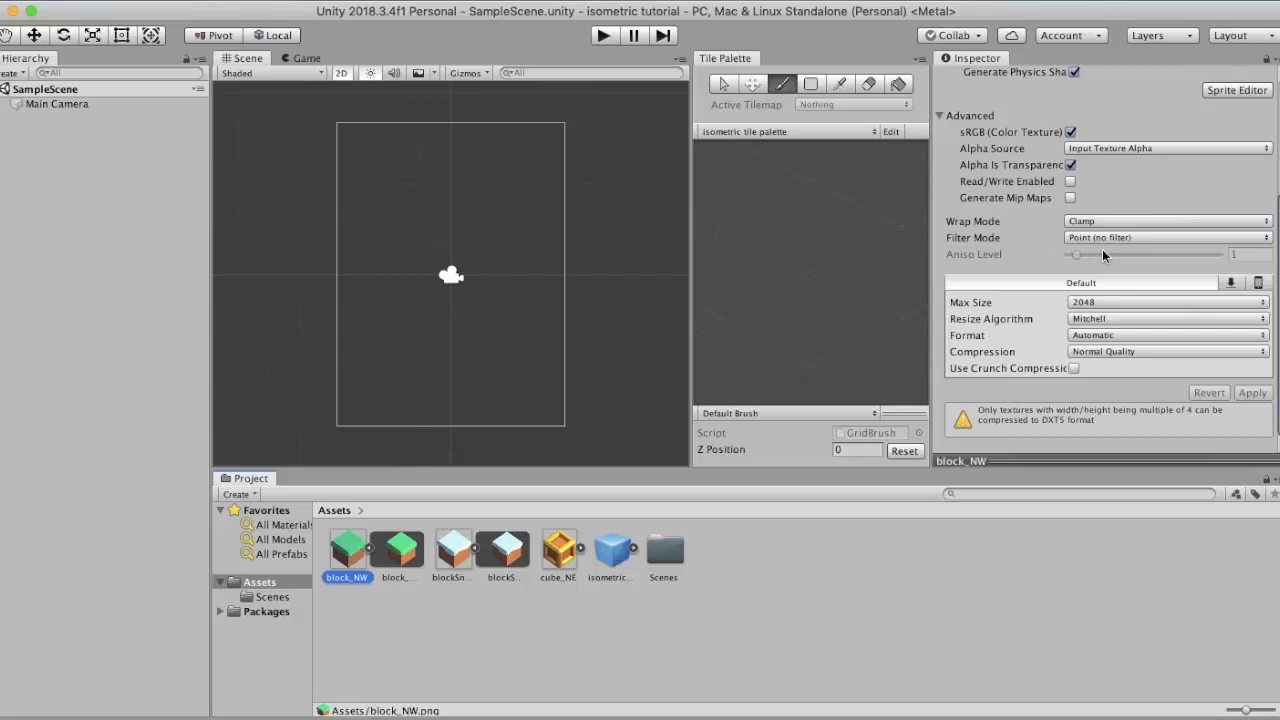
scroll(1102, 249, up, 5)
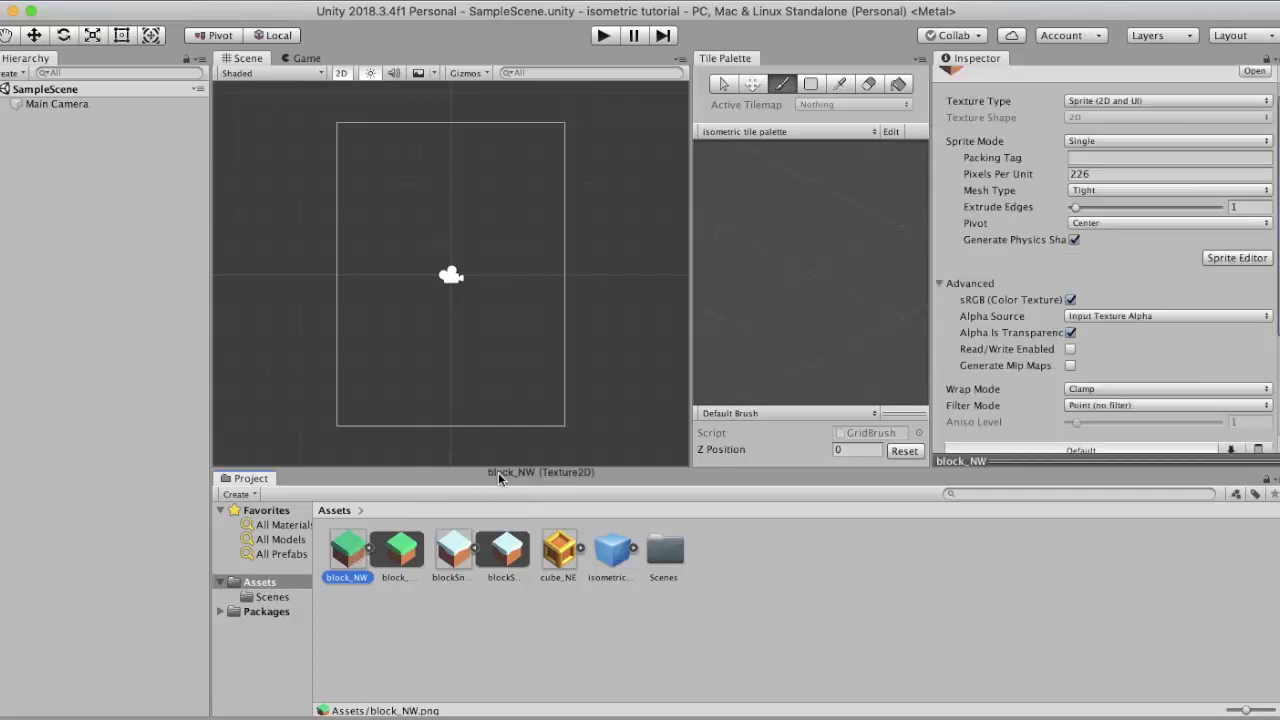
Drag block_NW into the palette and save the generated grass tile asset.
drag(498, 472, 803, 285)
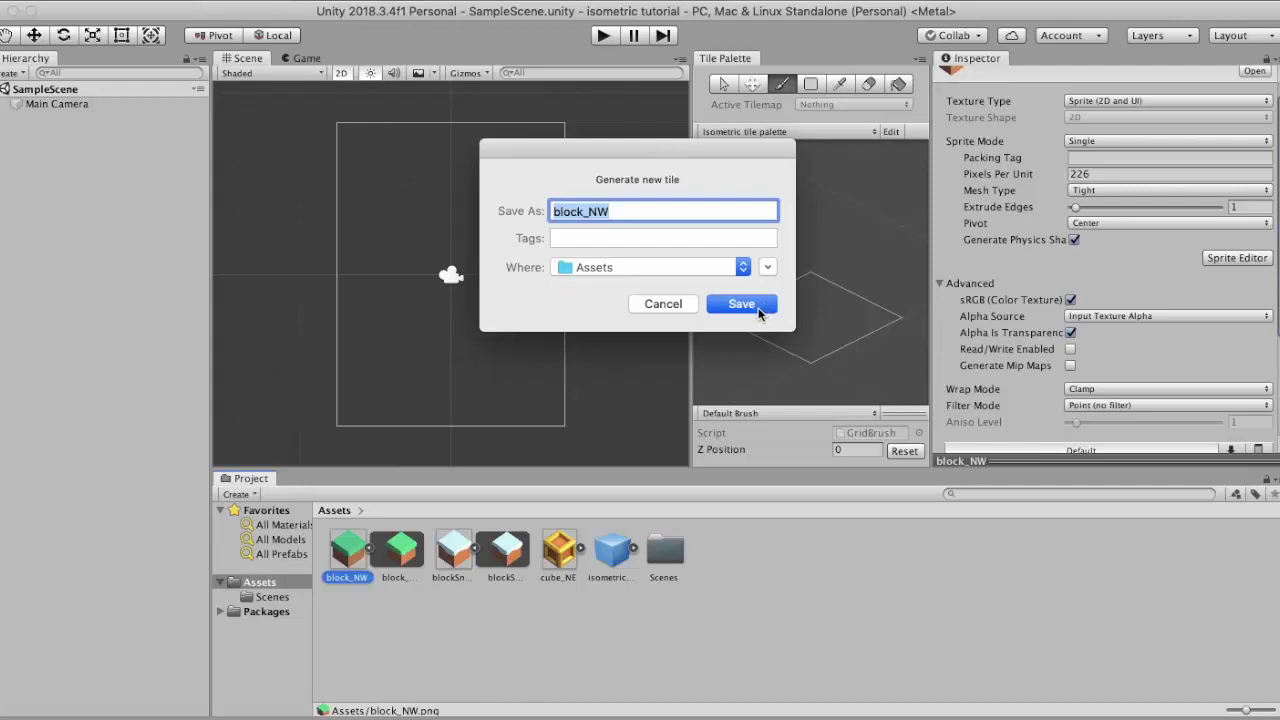
click(752, 305)
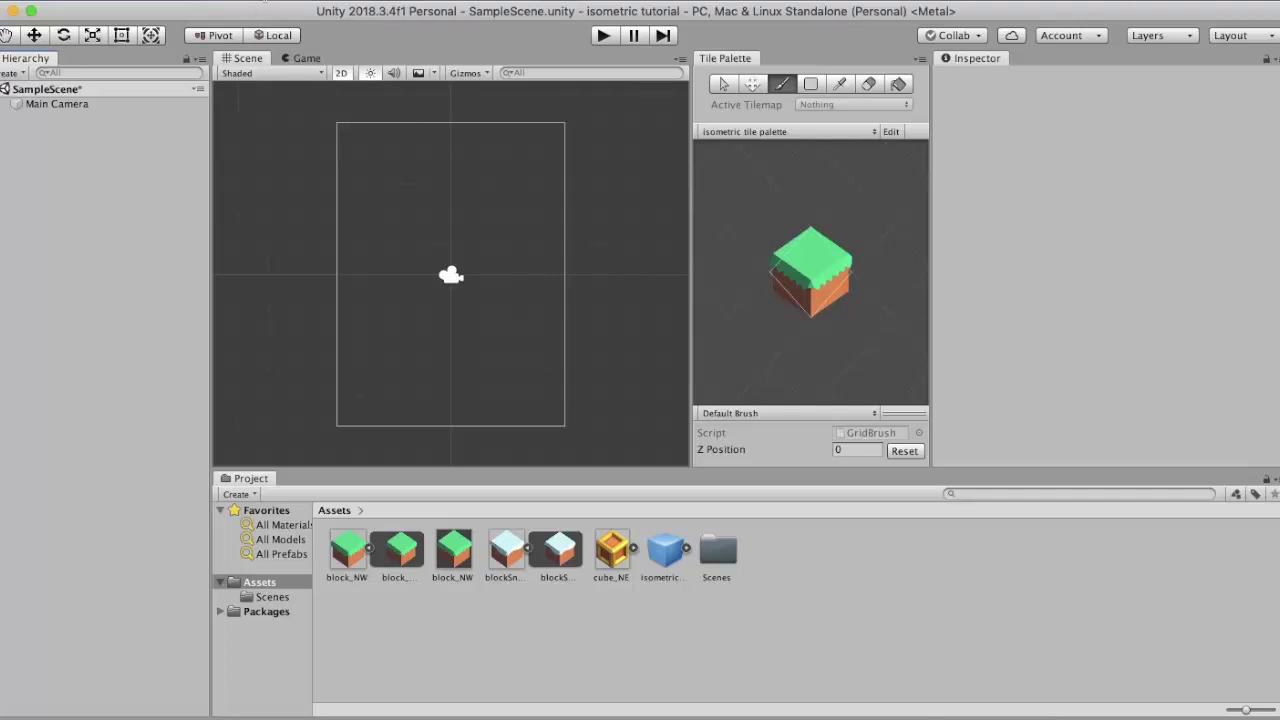
Create a Grid with an Isometric Tilemap and select the Grid for painting.
click(262, 1)
mouse_move(255, 64)
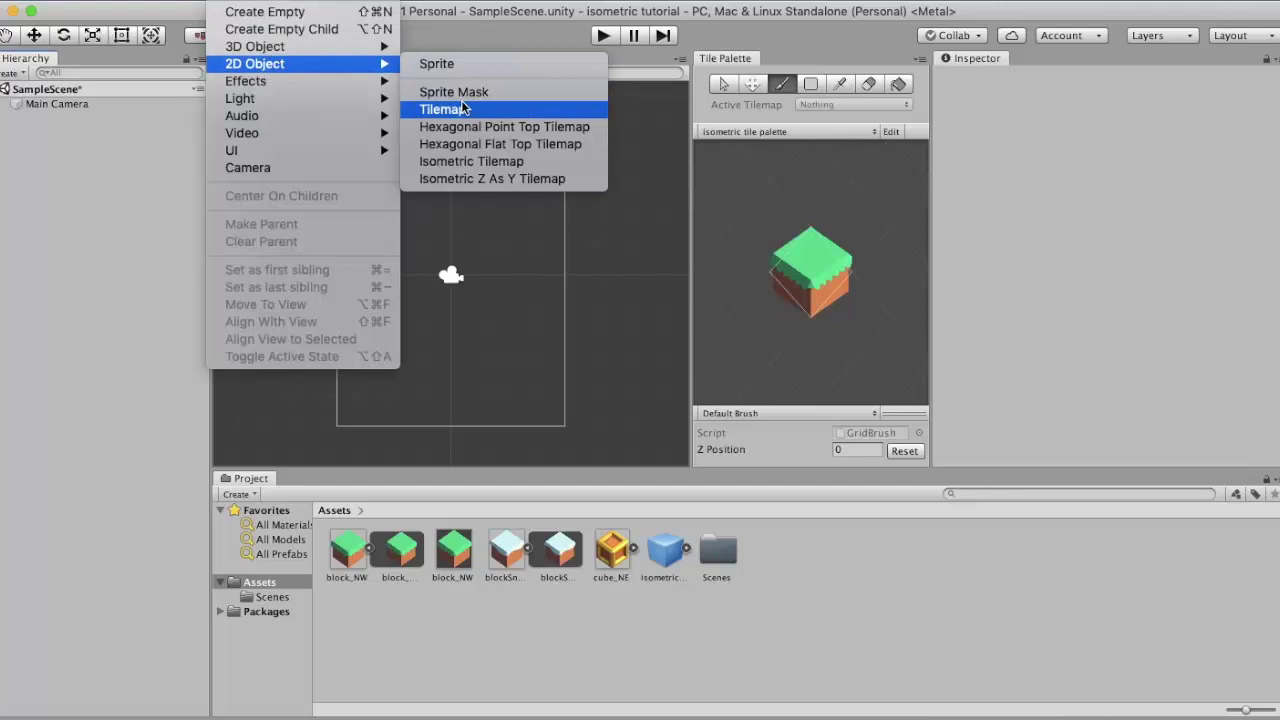
click(471, 161)
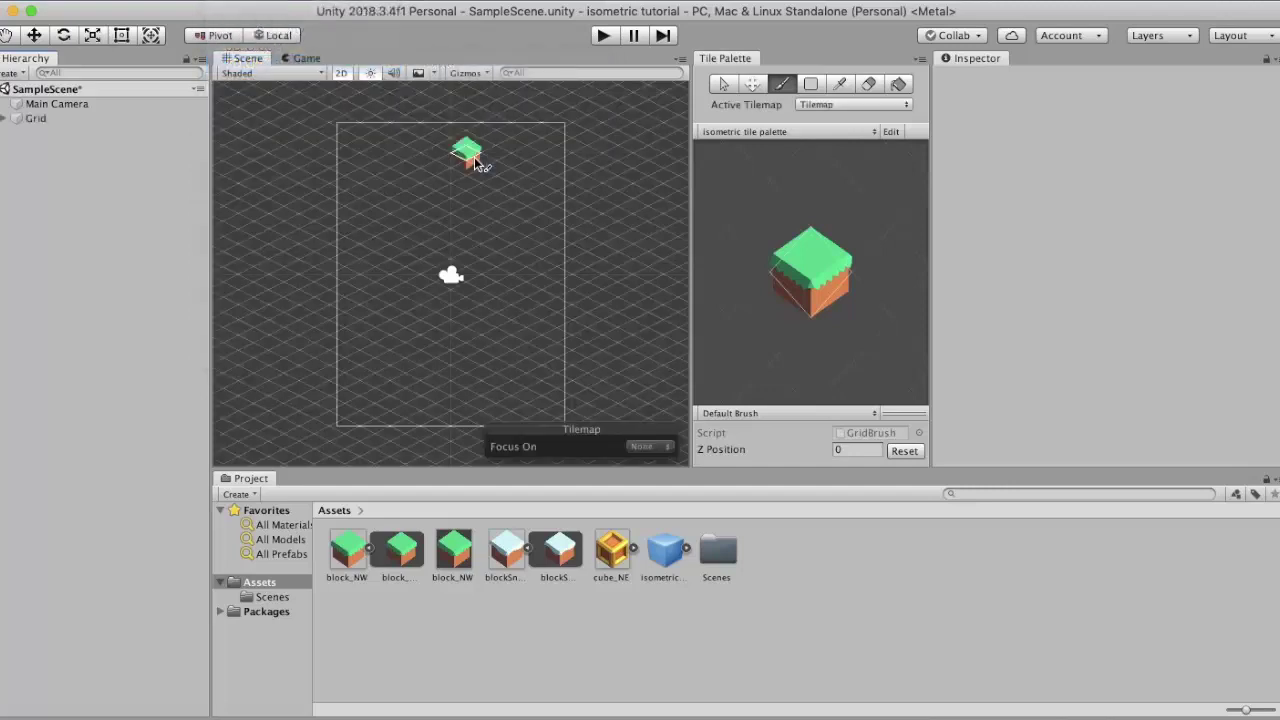
click(35, 119)
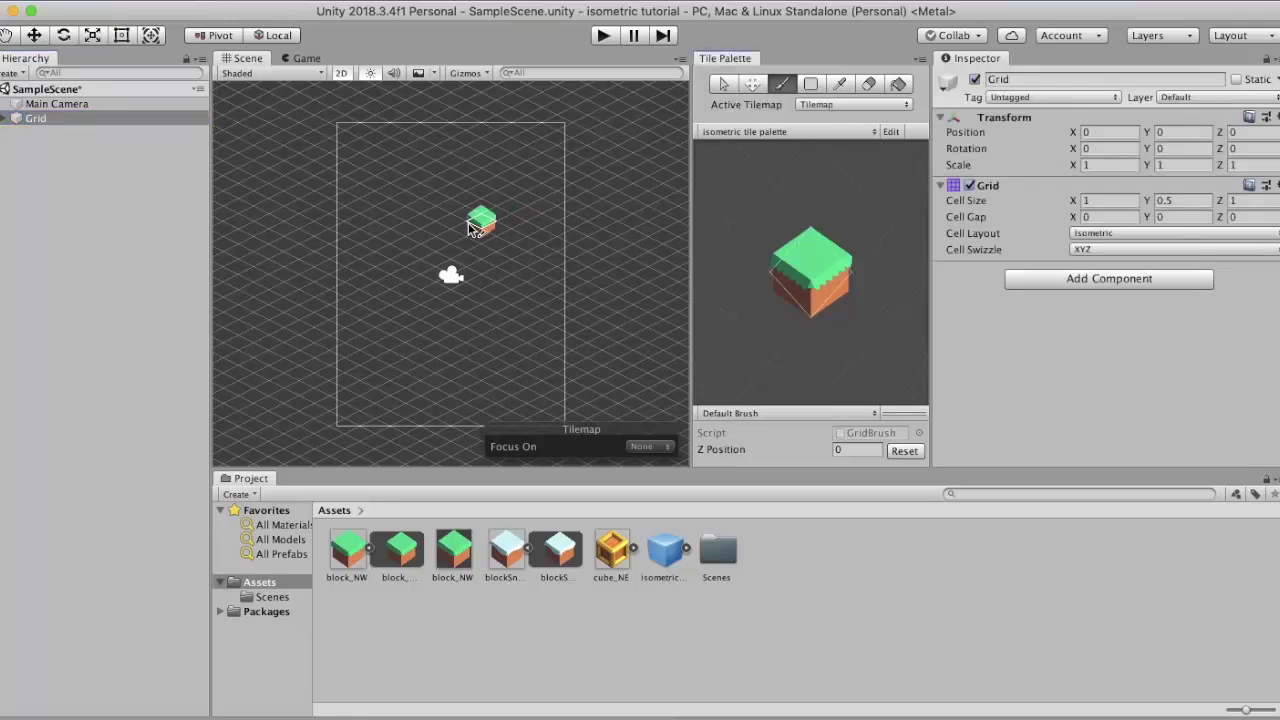
Paint grass block tiles in the Scene view into a small irregular island.
click(444, 236)
mouse_move(474, 236)
mouse_down()
mouse_move(490, 258)
mouse_move(442, 266)
mouse_move(430, 290)
mouse_move(487, 276)
mouse_move(451, 277)
mouse_up()
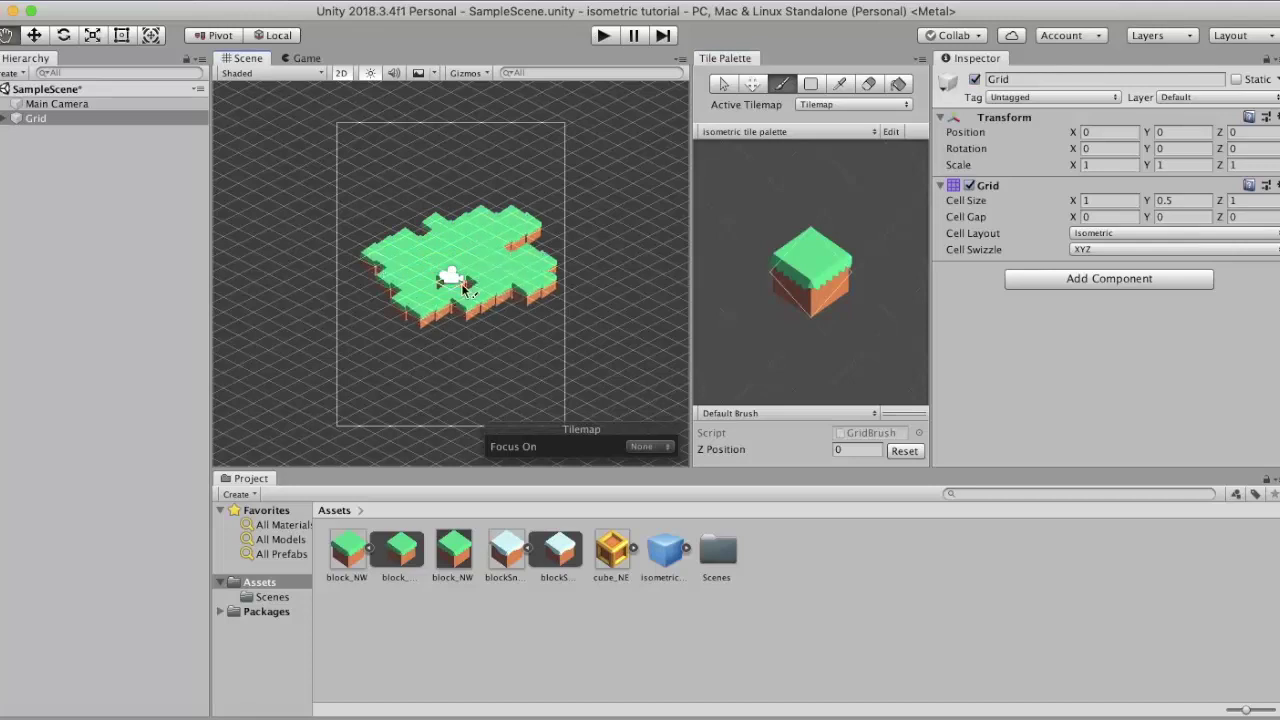
middle_drag(451, 277, 486, 271)
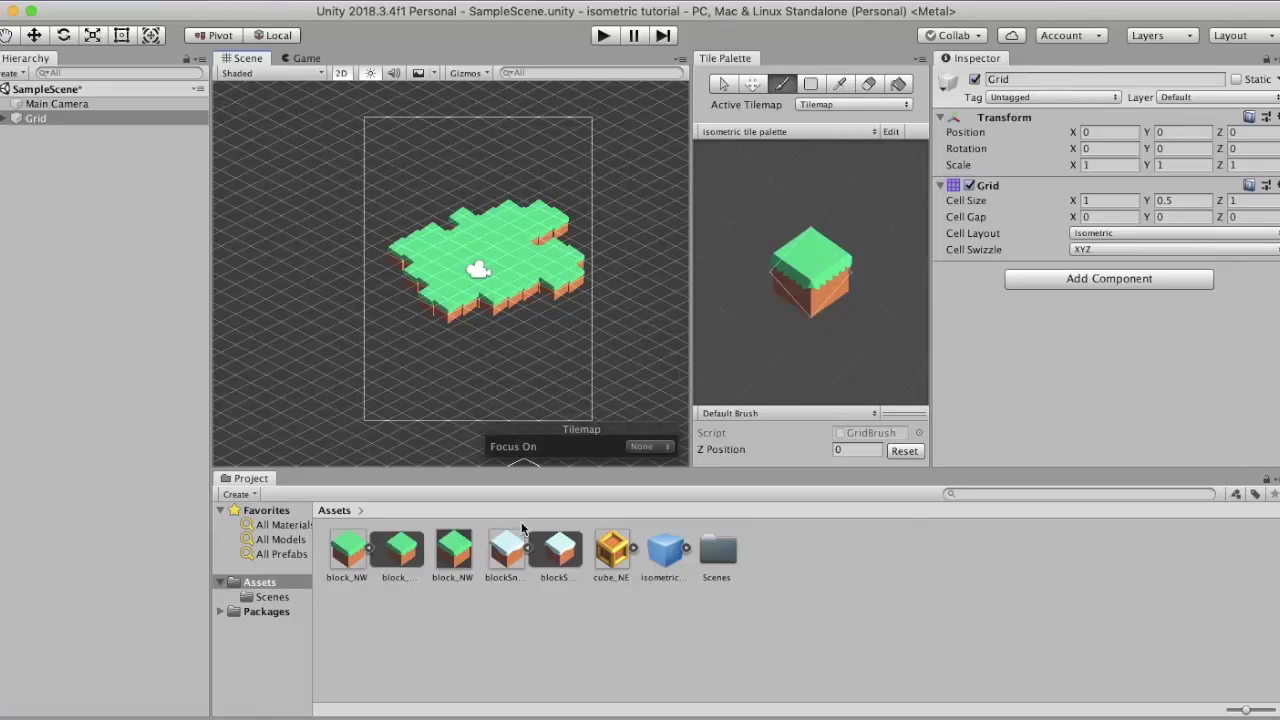
Turn blockSnow_NW into a saved snow tile in the palette and select it.
click(508, 558)
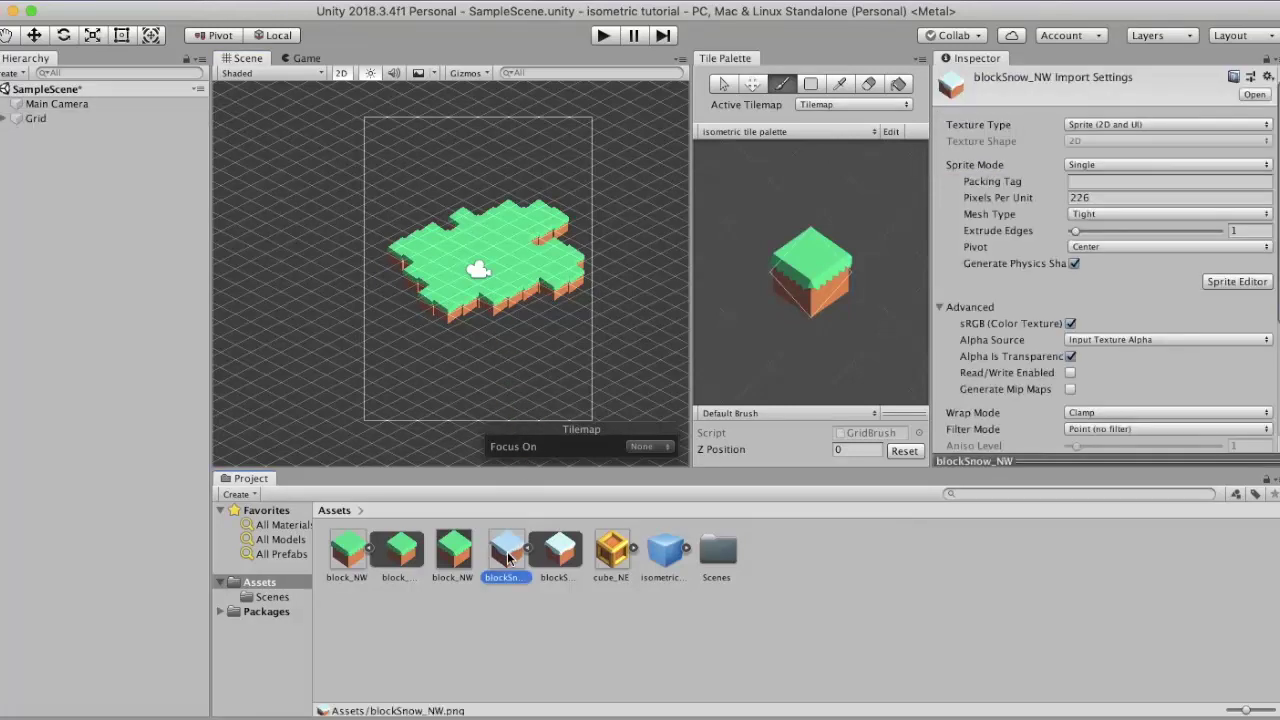
drag(508, 558, 765, 205)
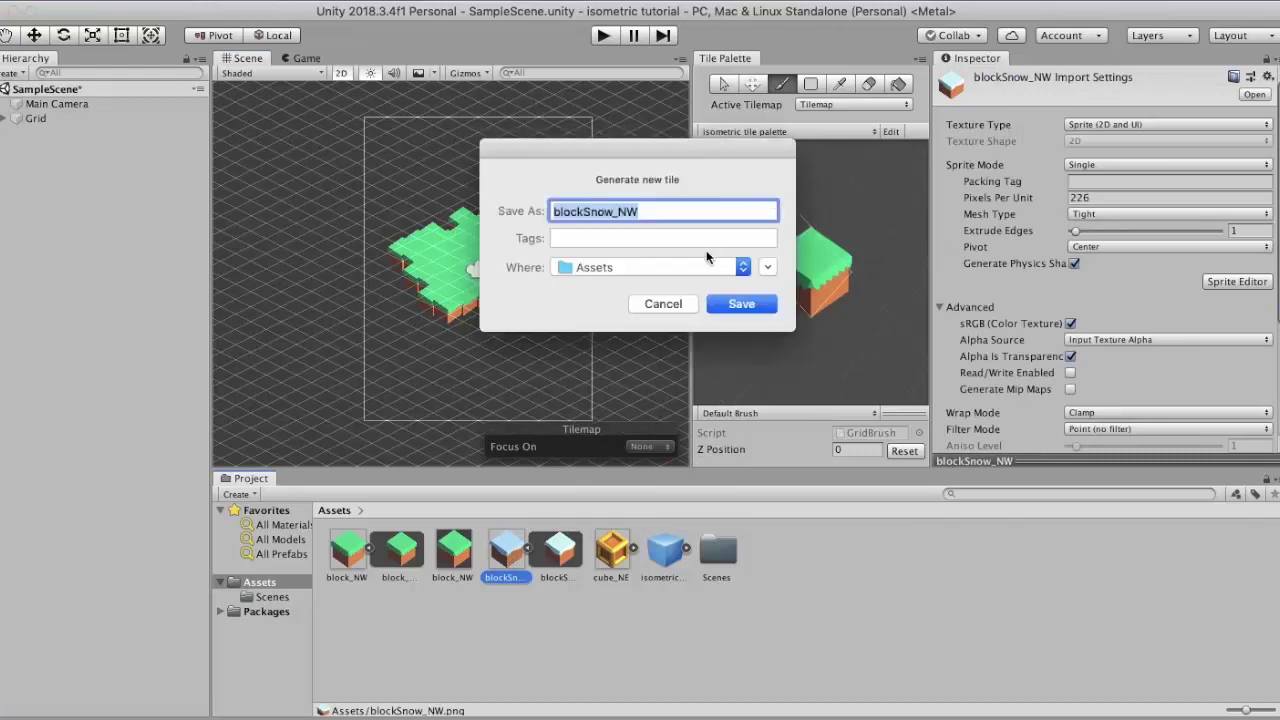
click(720, 304)
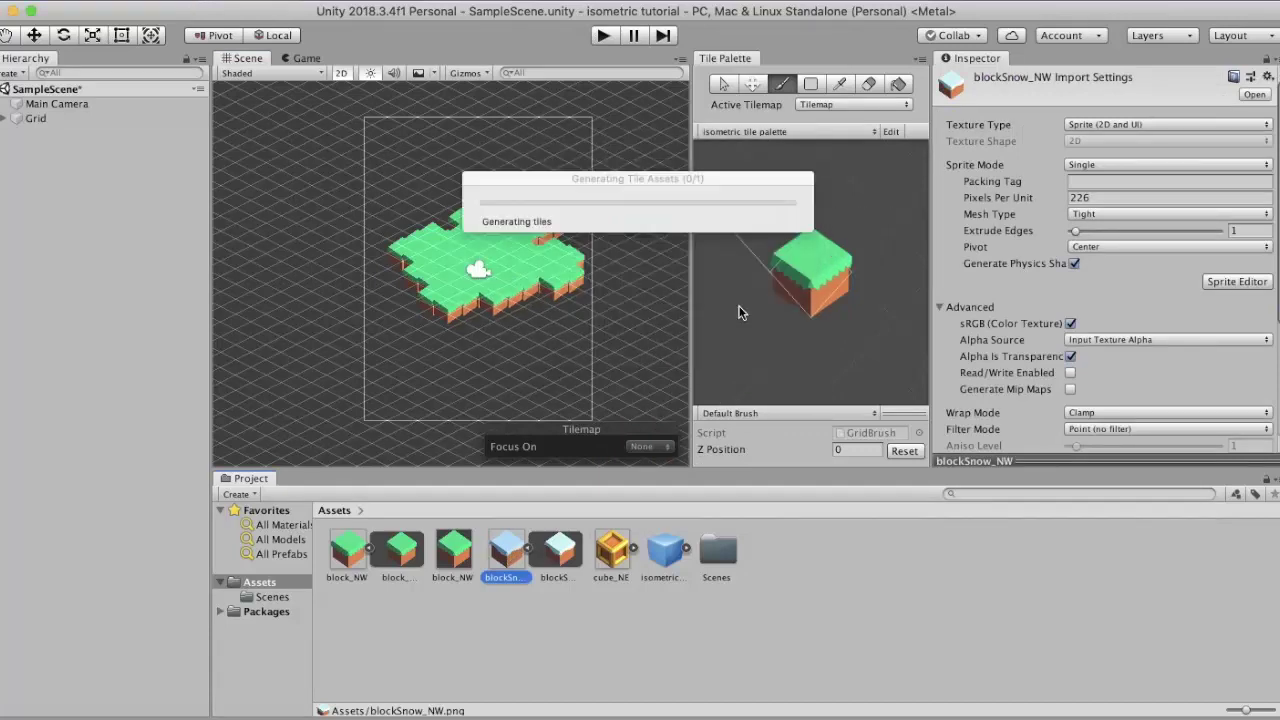
click(762, 218)
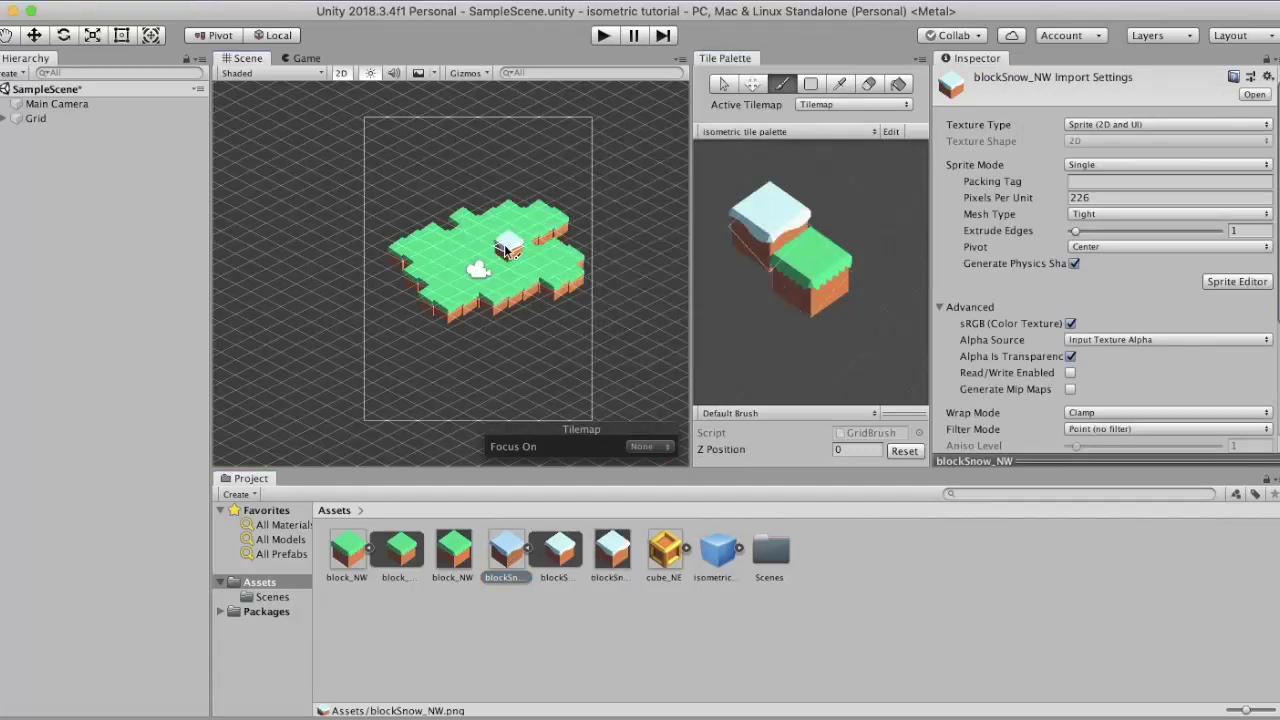
Paint a cluster of snow blocks onto the grass island, then select Grid > Tilemap.
drag(494, 253, 468, 276)
scroll(465, 277, up, 5)
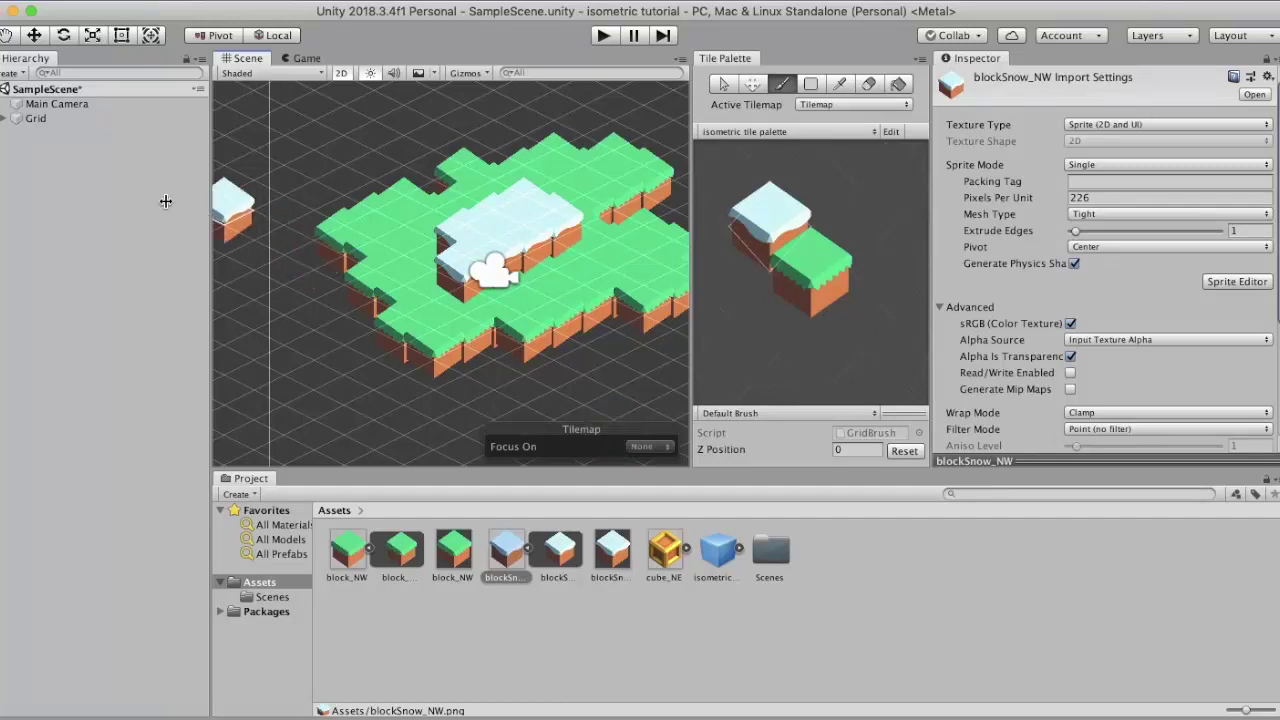
click(3, 118)
click(57, 133)
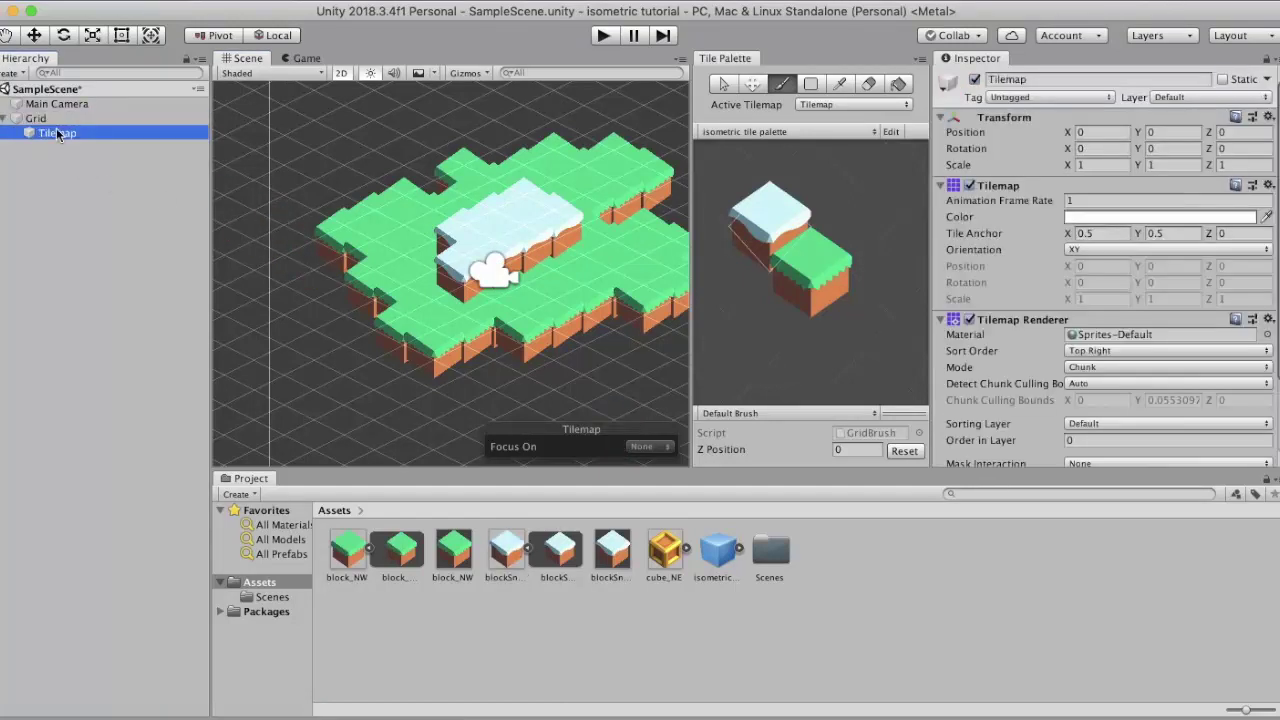
Switch the Tilemap Renderer Mode from Chunk to Individual.
scroll(1006, 323, down, 3)
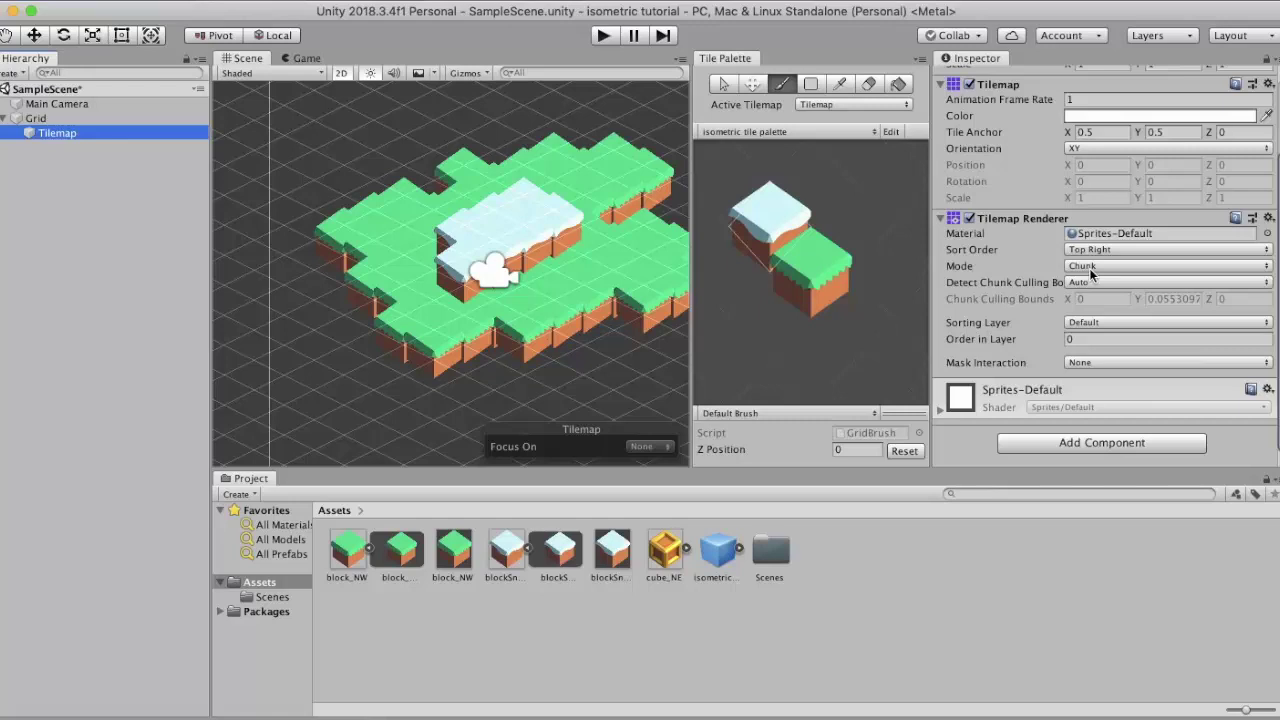
click(1090, 272)
click(1092, 280)
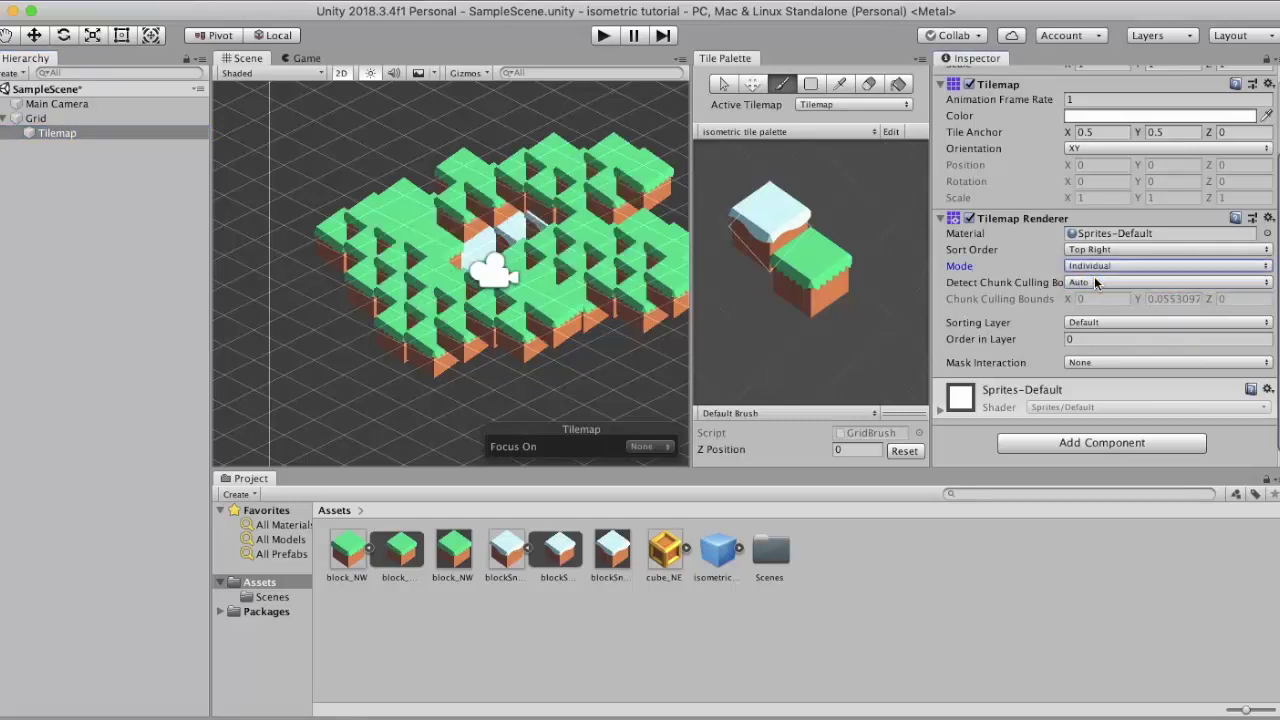
scroll(613, 343, up, 2)
scroll(613, 343, down, 1)
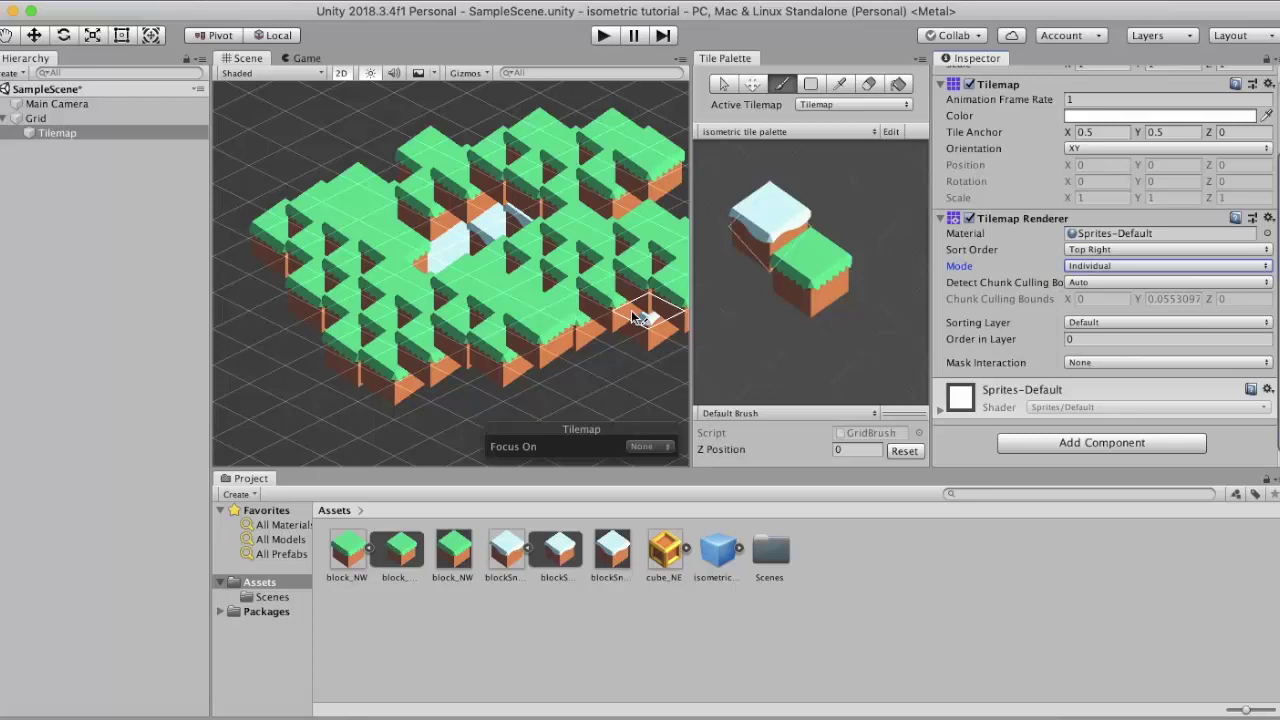
scroll(632, 318, up, 1)
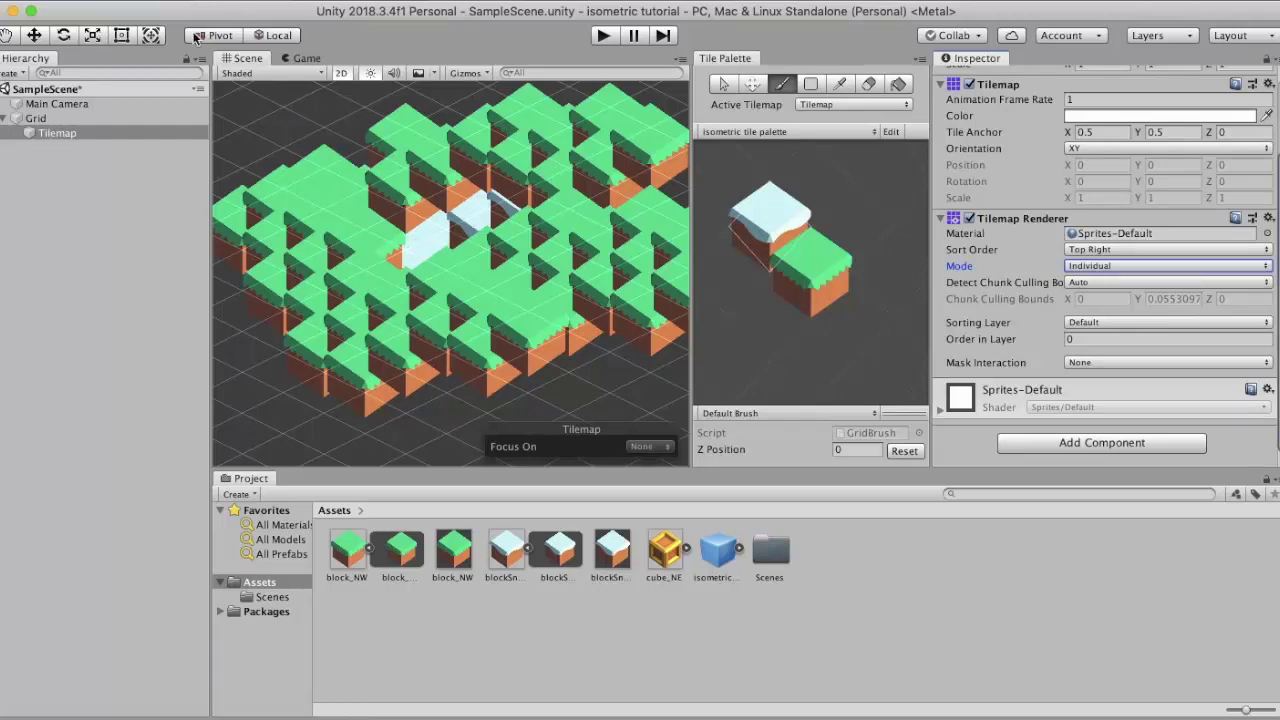
In Graphics settings, set Transparency Sort Mode to Custom Axis with Y 1 and Z 0.
click(145, 2)
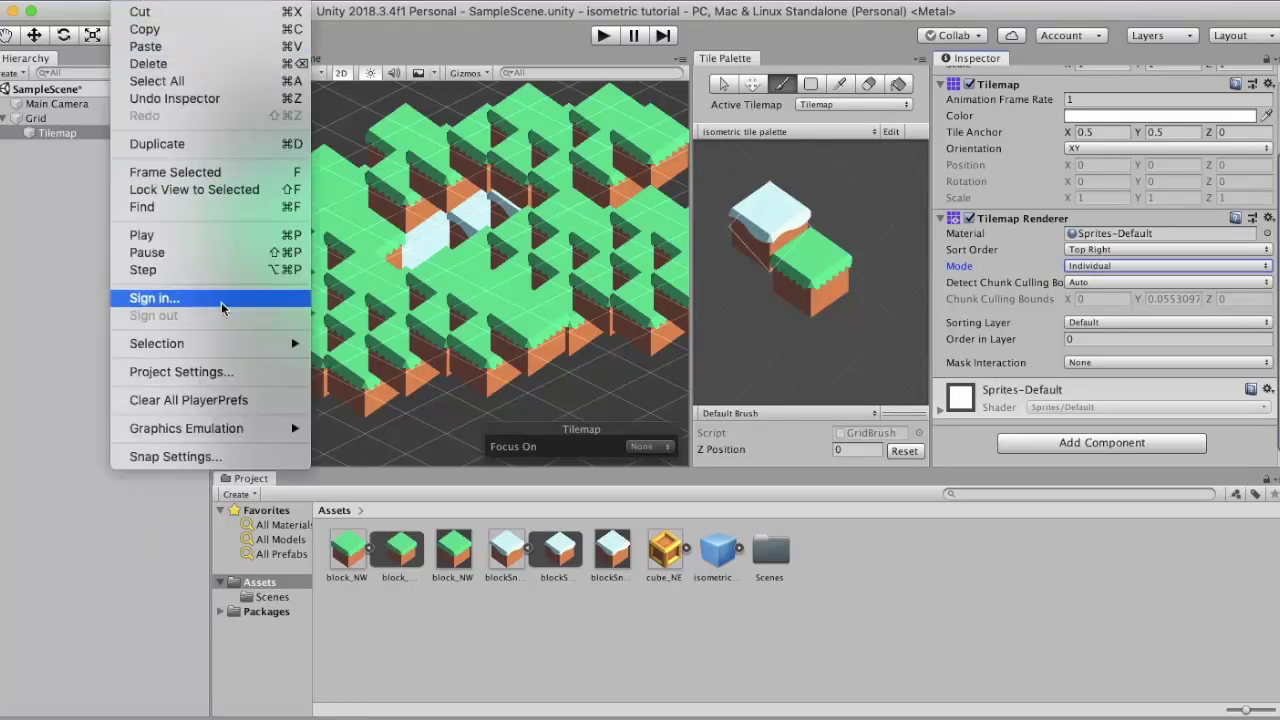
click(222, 376)
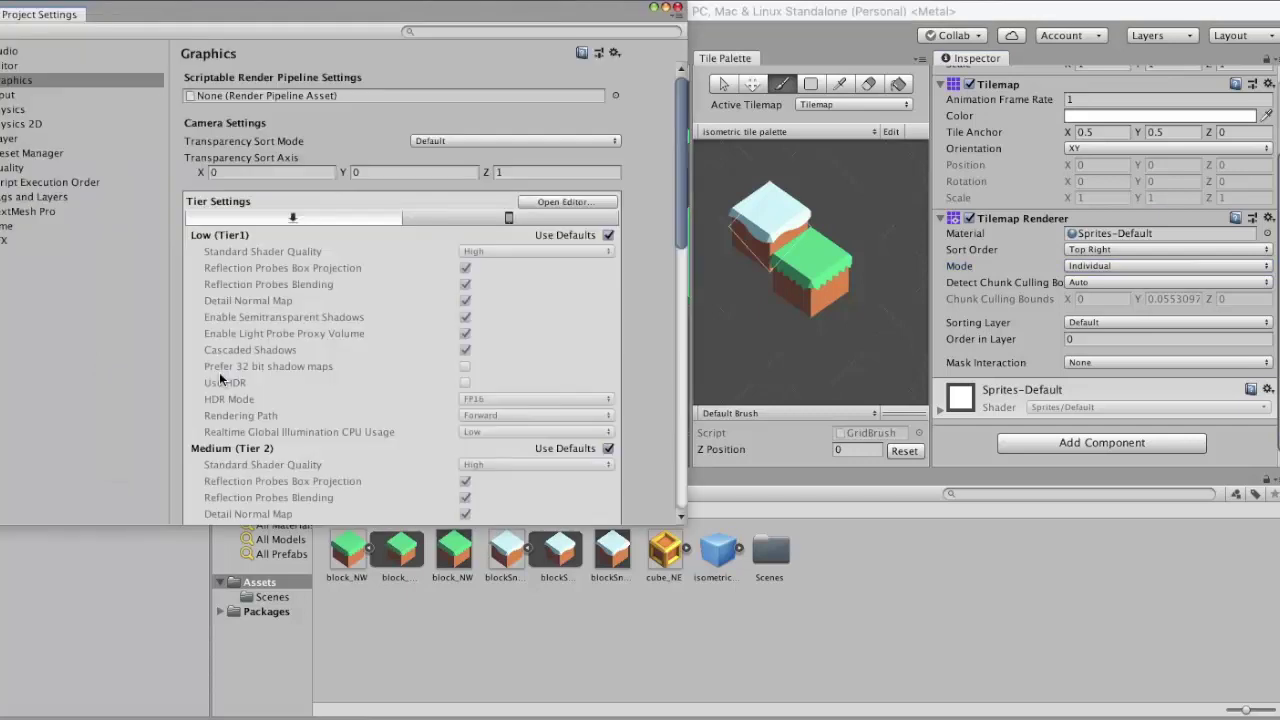
click(451, 141)
click(453, 188)
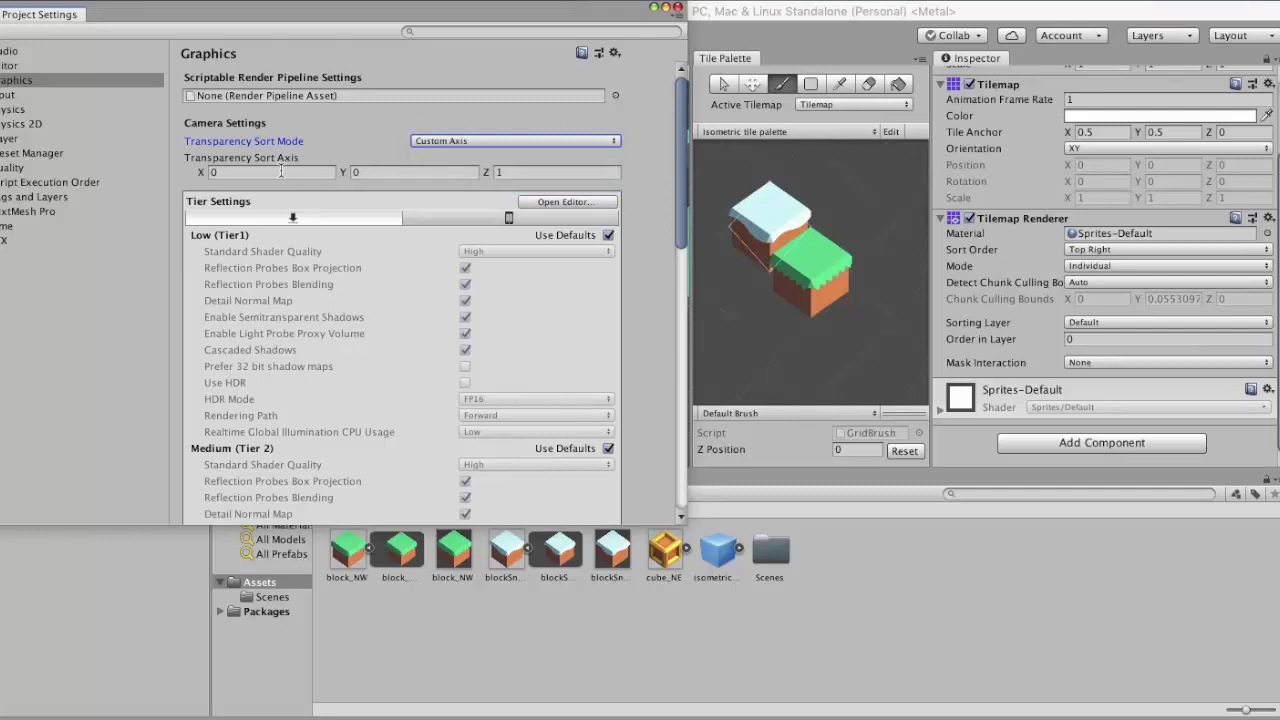
click(386, 173)
text(1)
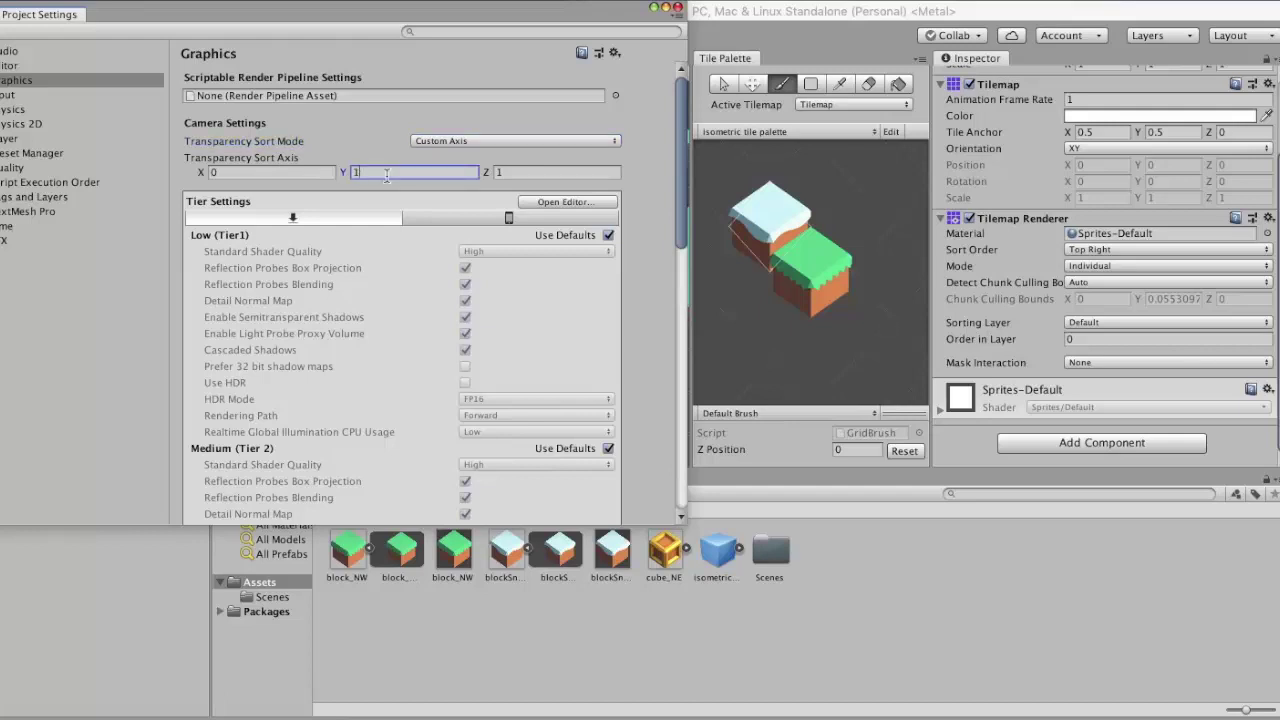
click(515, 173)
text(0)
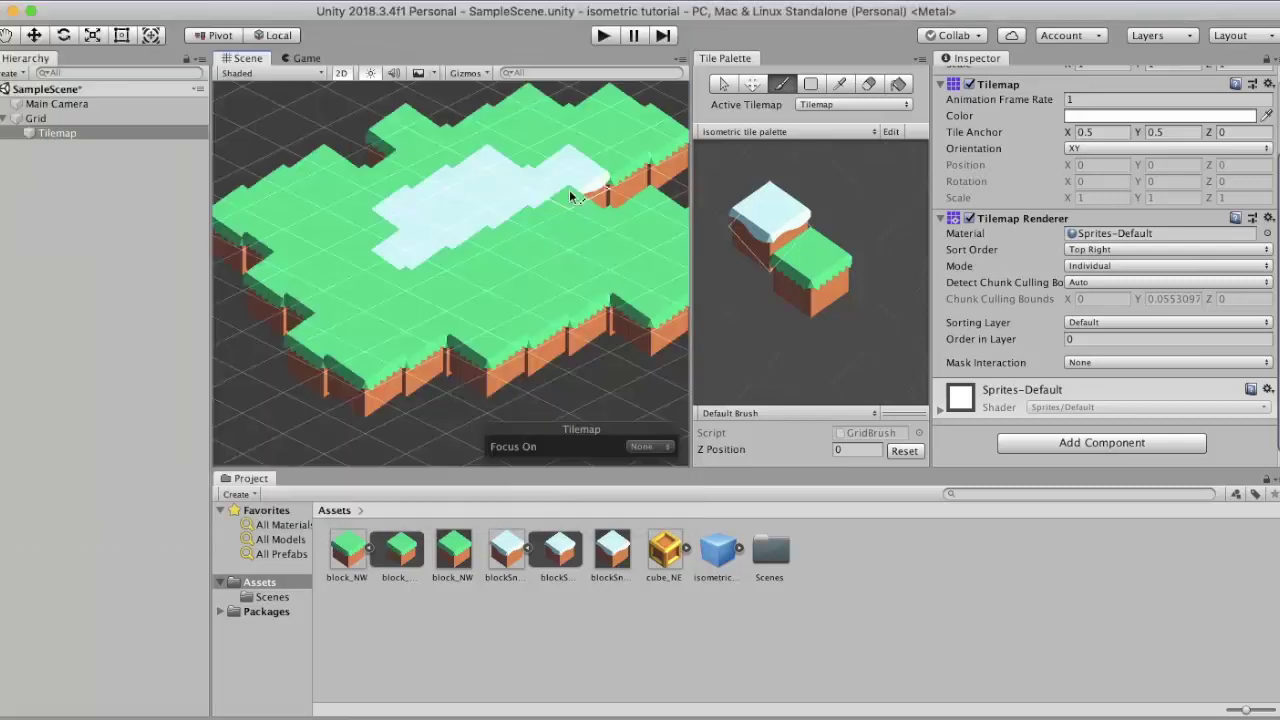
Paint more snow tiles across the central patch and extend it further left.
drag(497, 246, 414, 290)
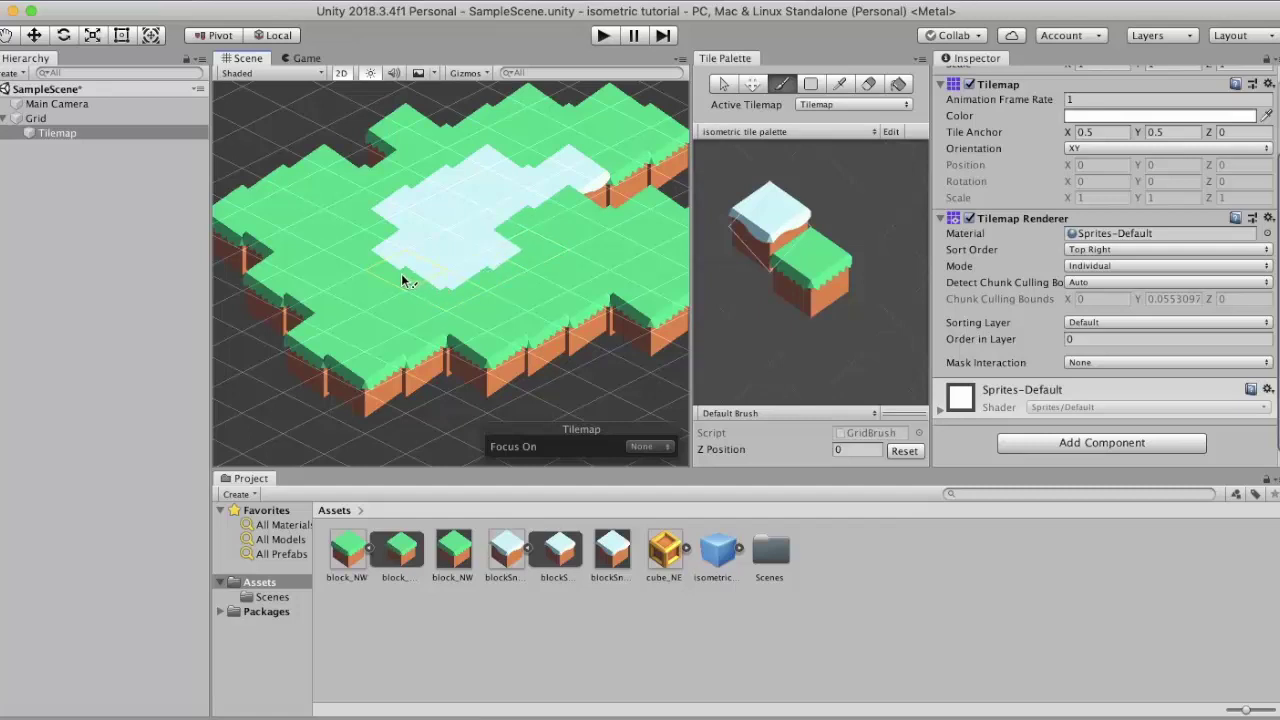
drag(401, 273, 380, 248)
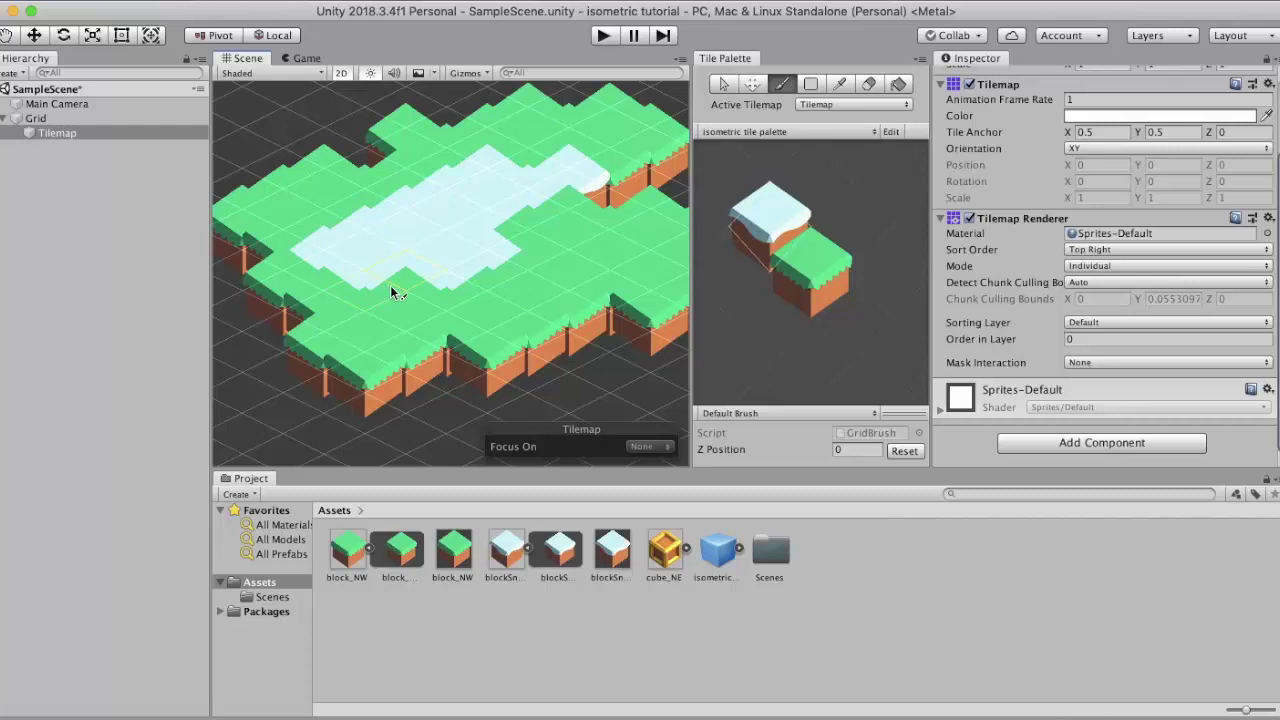
scroll(390, 285, down, 2)
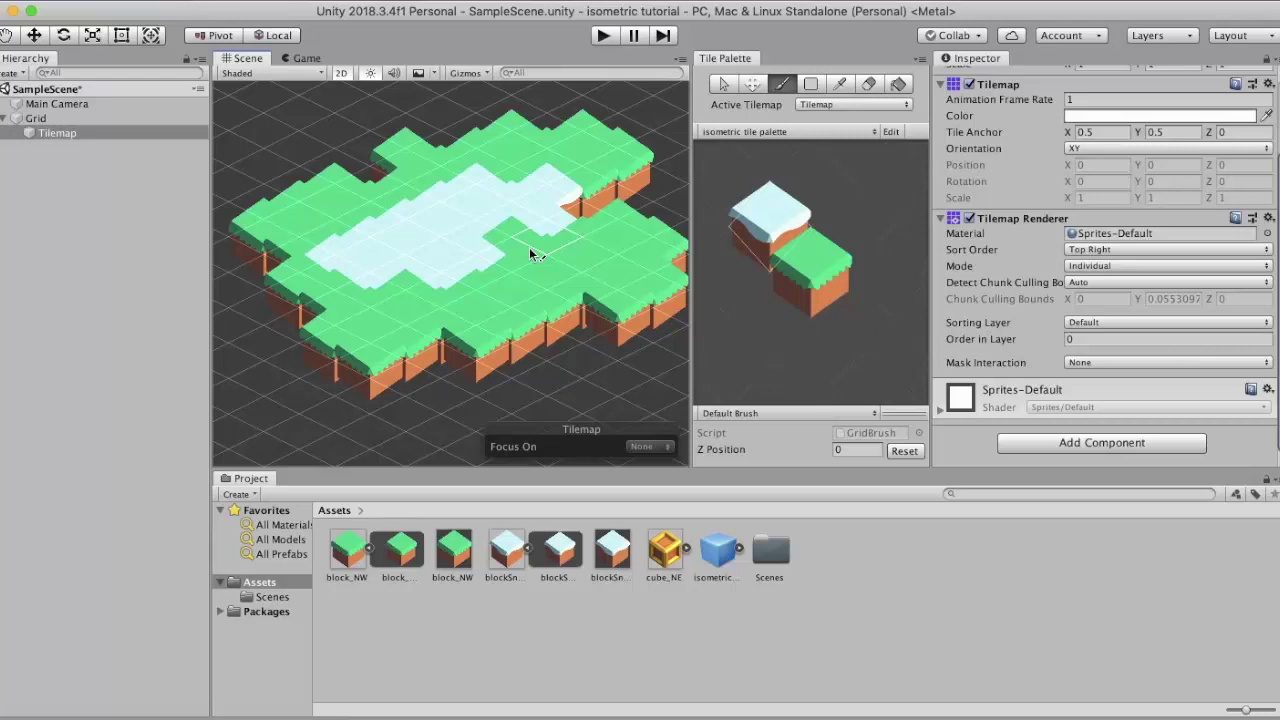
Set the brush Z Position to 1 and paint raised snow tiles along the front edge.
click(847, 450)
text(1)
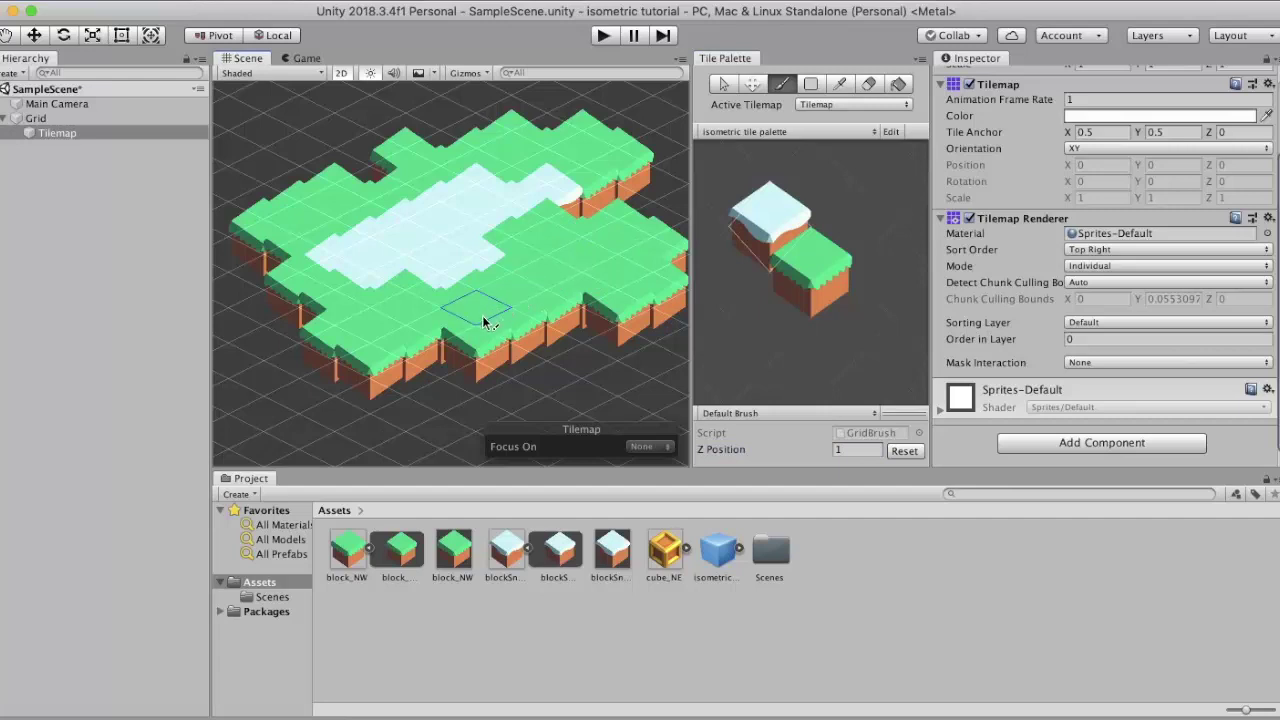
click(449, 371)
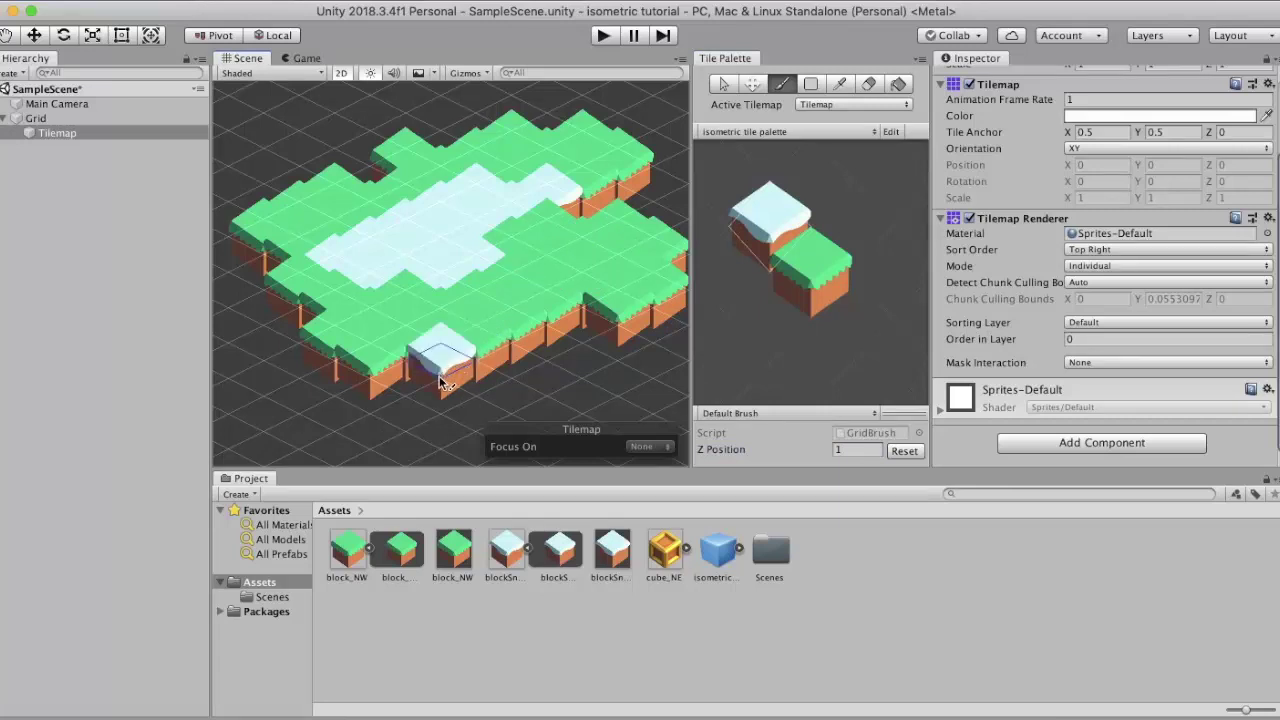
mouse_move(440, 381)
mouse_down()
mouse_move(347, 379)
mouse_move(306, 337)
mouse_move(314, 307)
mouse_move(345, 305)
mouse_up()
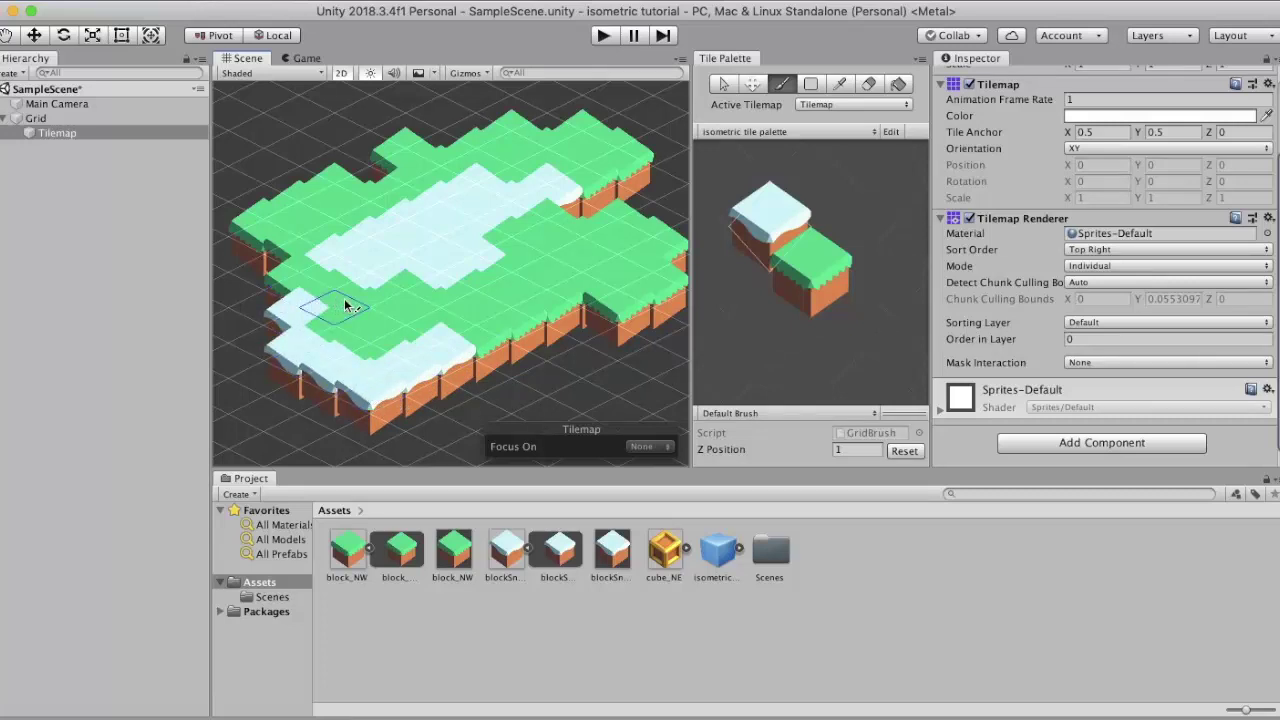
scroll(310, 250, down, 3)
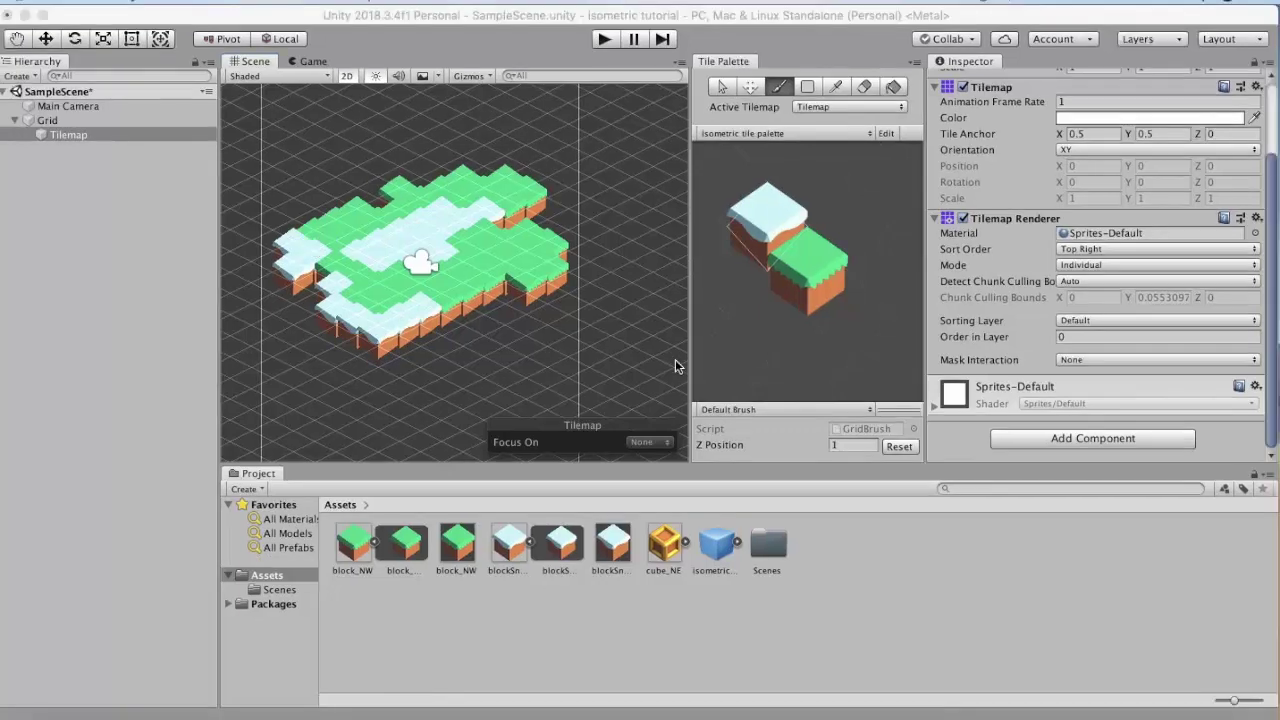
click(853, 445)
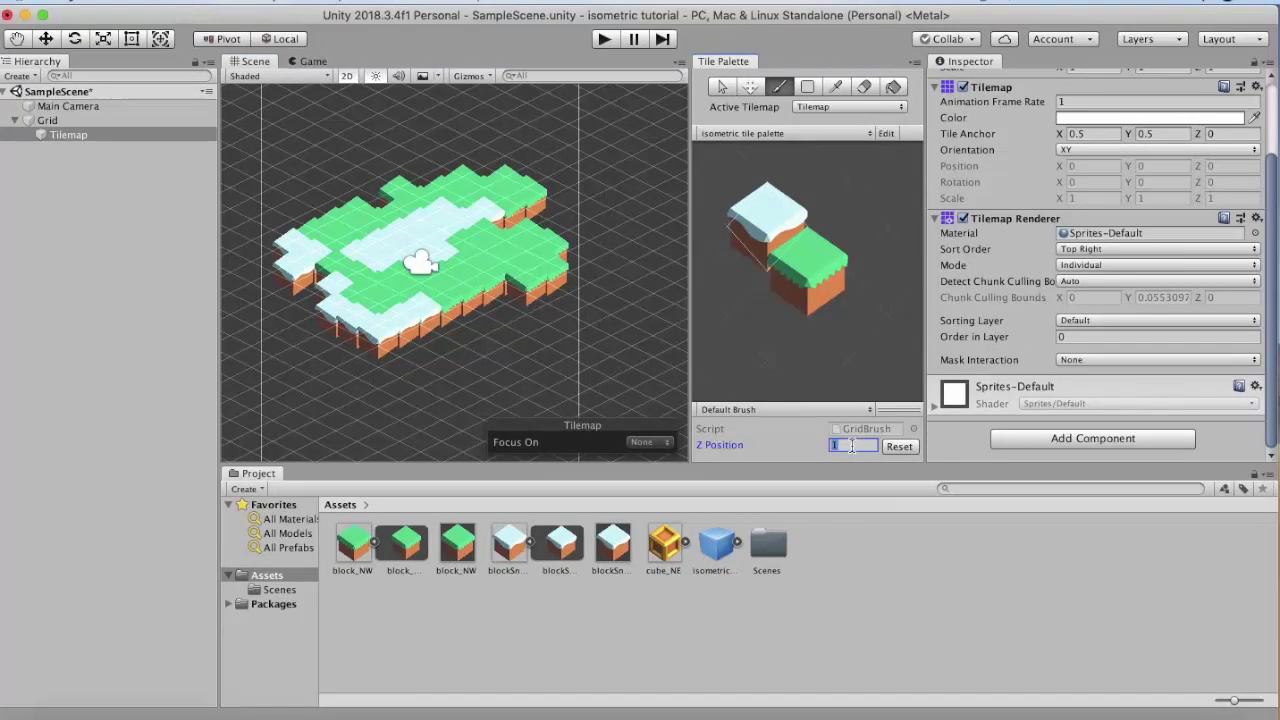
Change the Transparency Sort Axis Z value to -0.49 in Graphics settings.
click(143, 5)
click(214, 369)
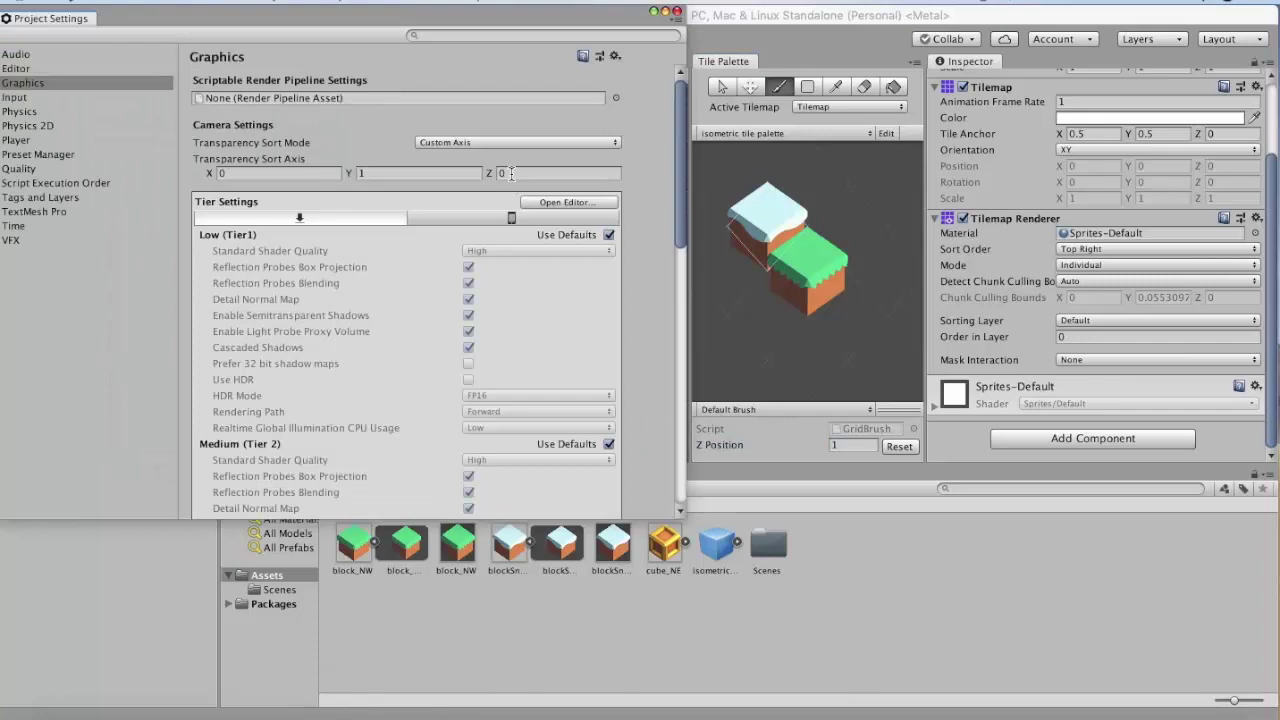
click(511, 173)
text(-0.49)
click(676, 12)
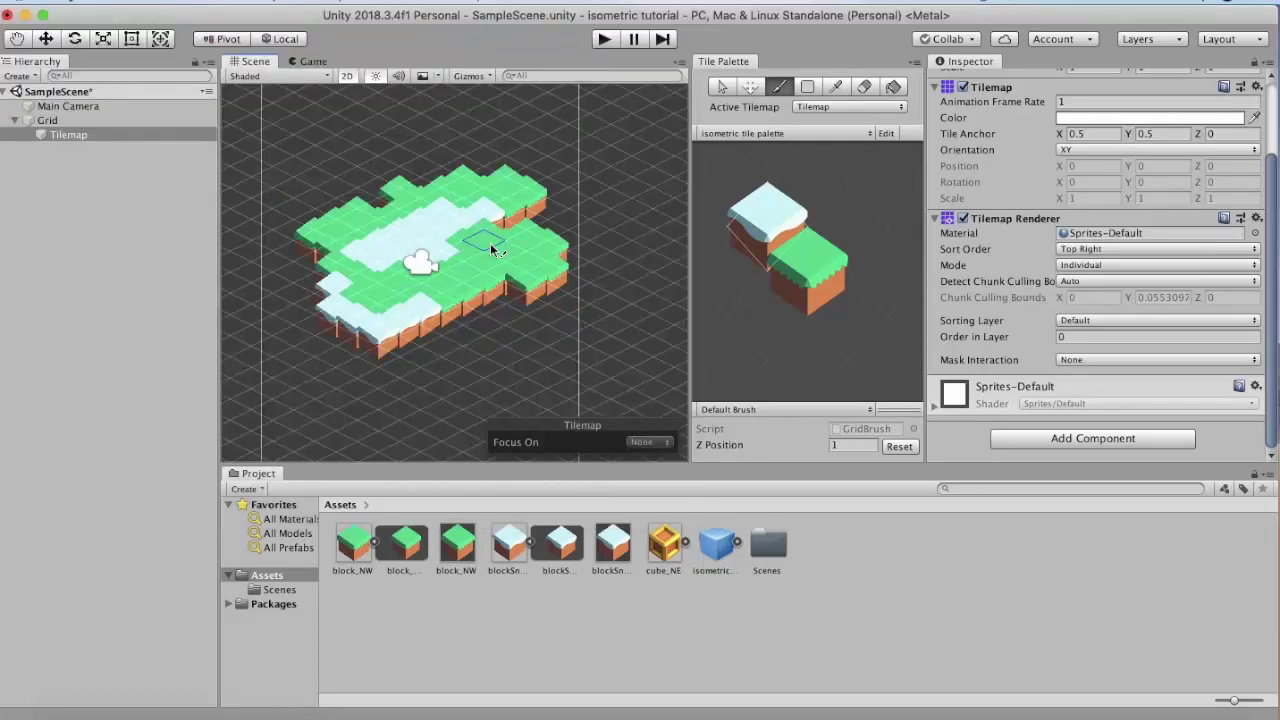
Select the Grid and set its Cell Size Z to 1.57 in the Inspector.
click(83, 120)
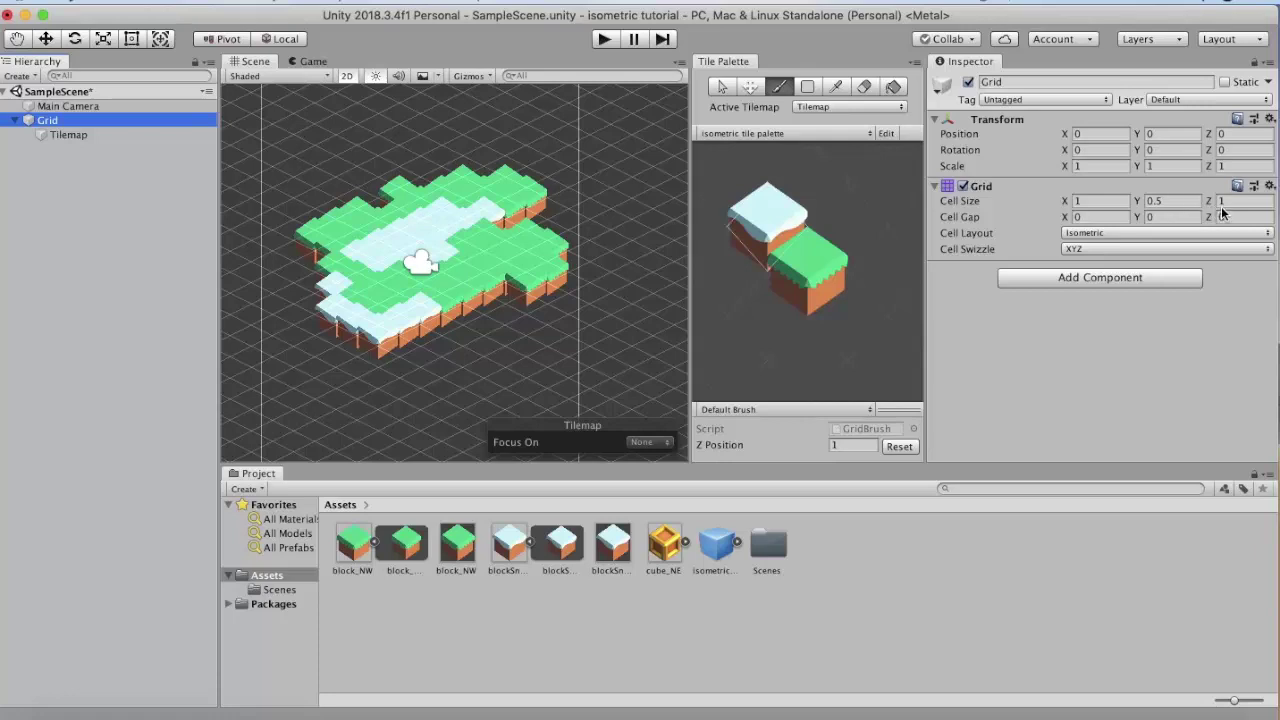
click(1228, 203)
text(.57)
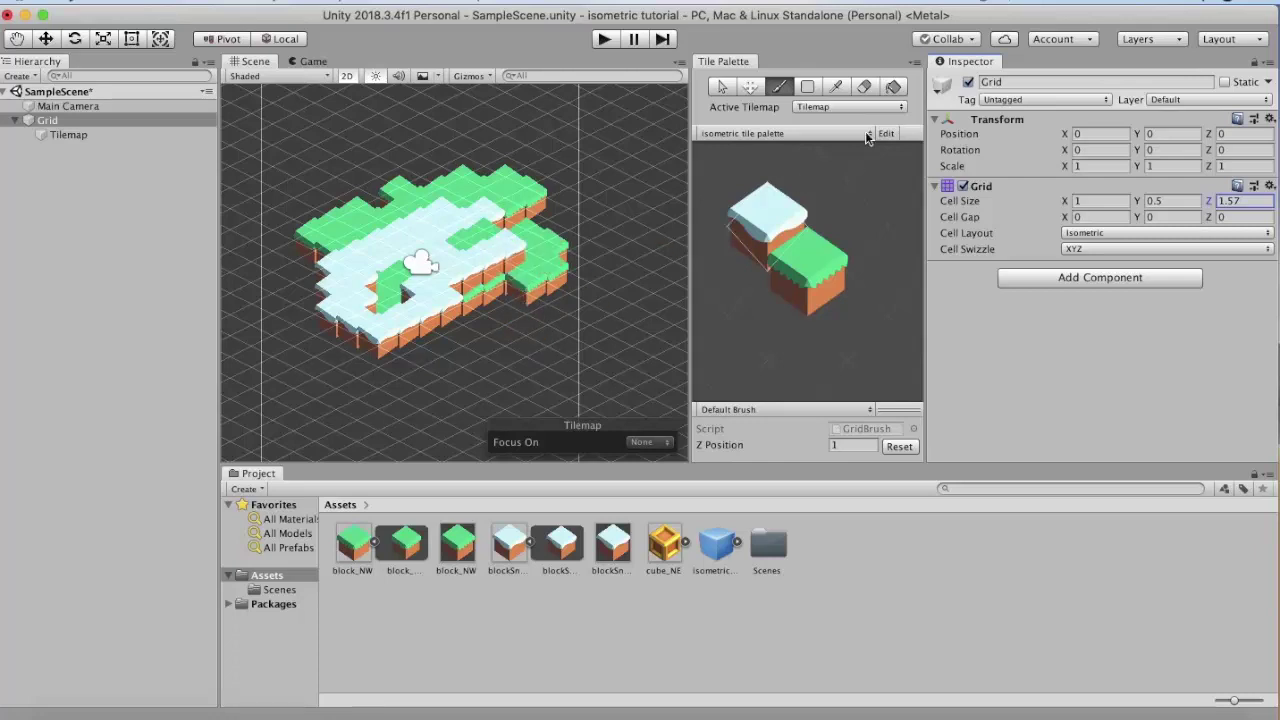
Erase the stray raised snow tiles in the island's centre-right with the Eraser.
click(866, 88)
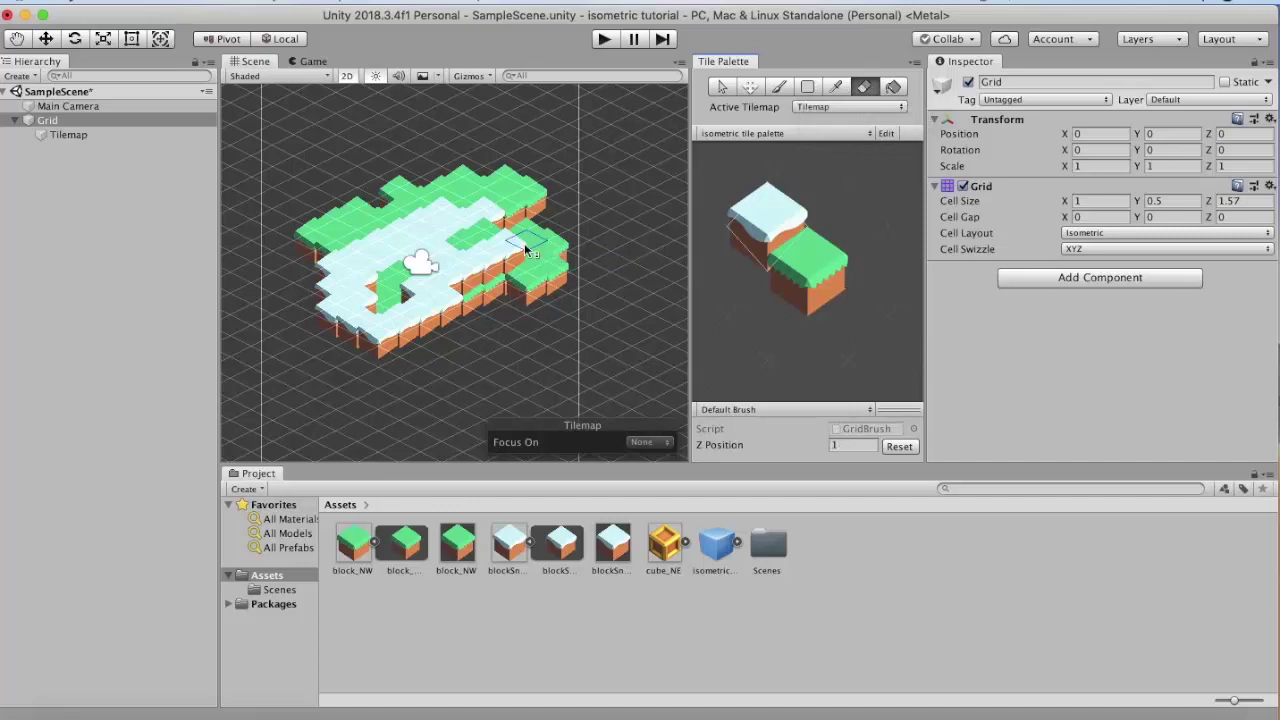
drag(524, 243, 450, 290)
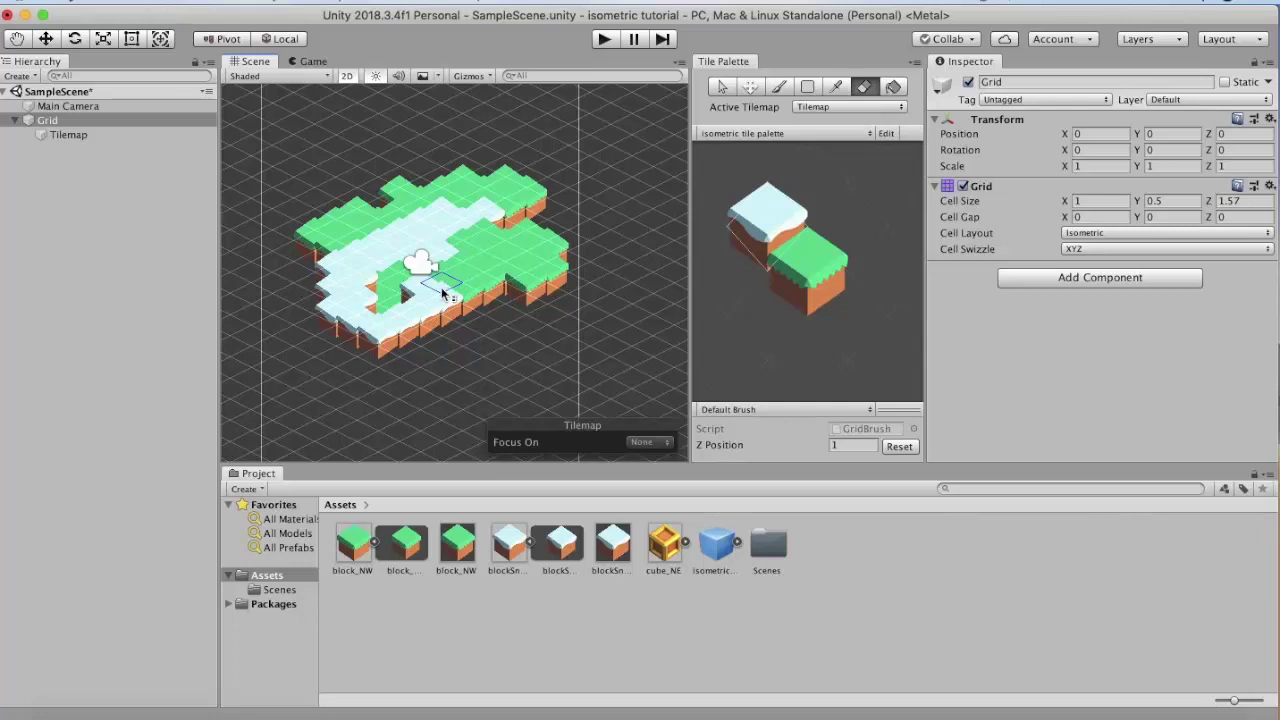
click(438, 298)
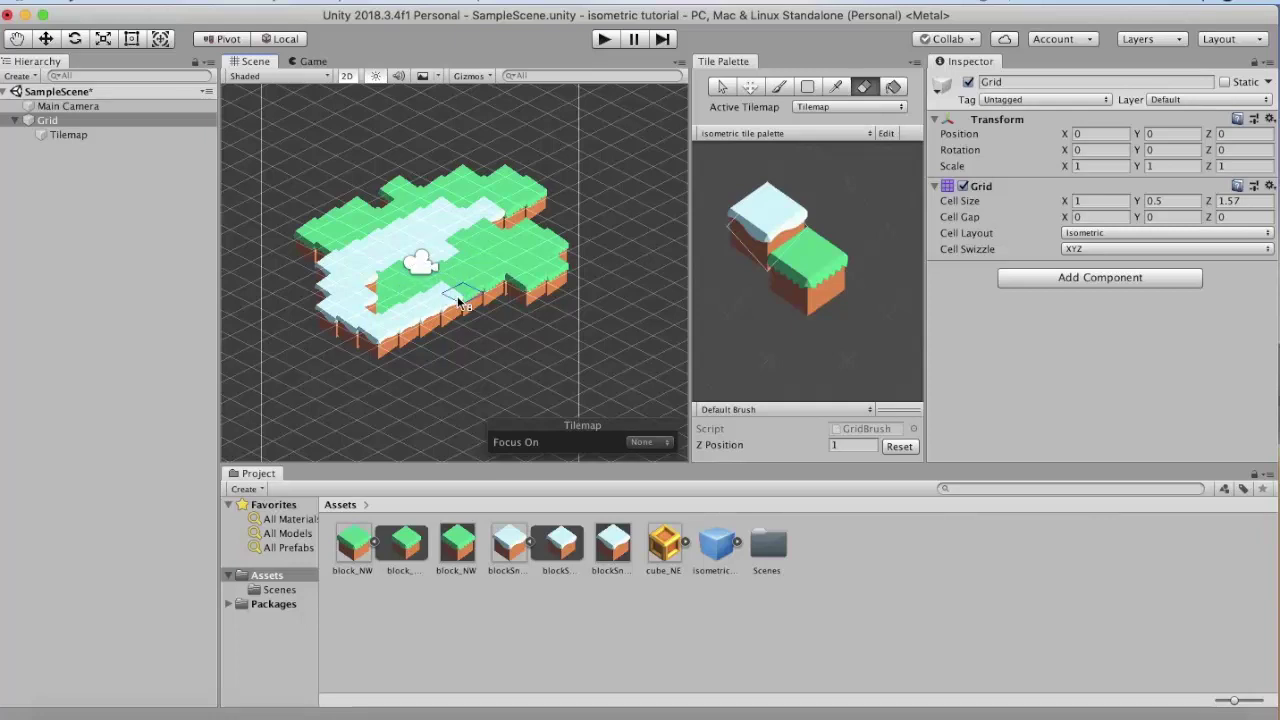
click(425, 308)
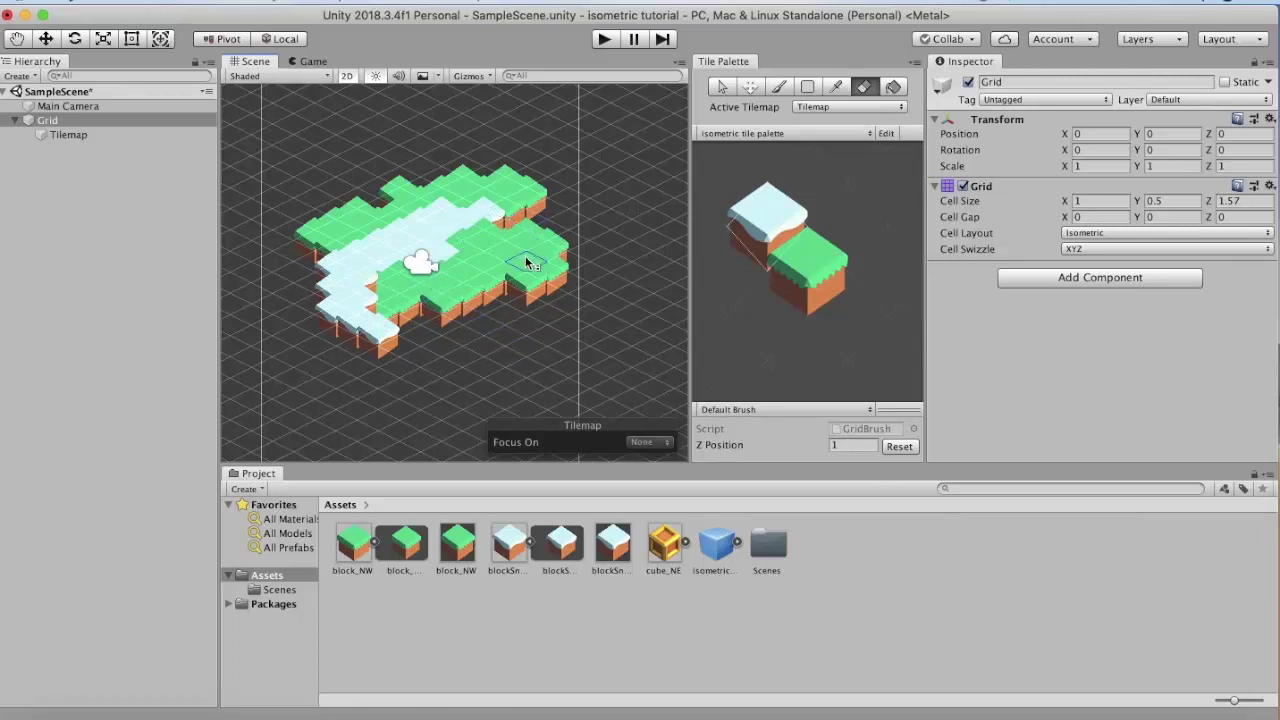
At Z Position -1, paint a lower row of snow tiles along the island's front edge.
click(848, 445)
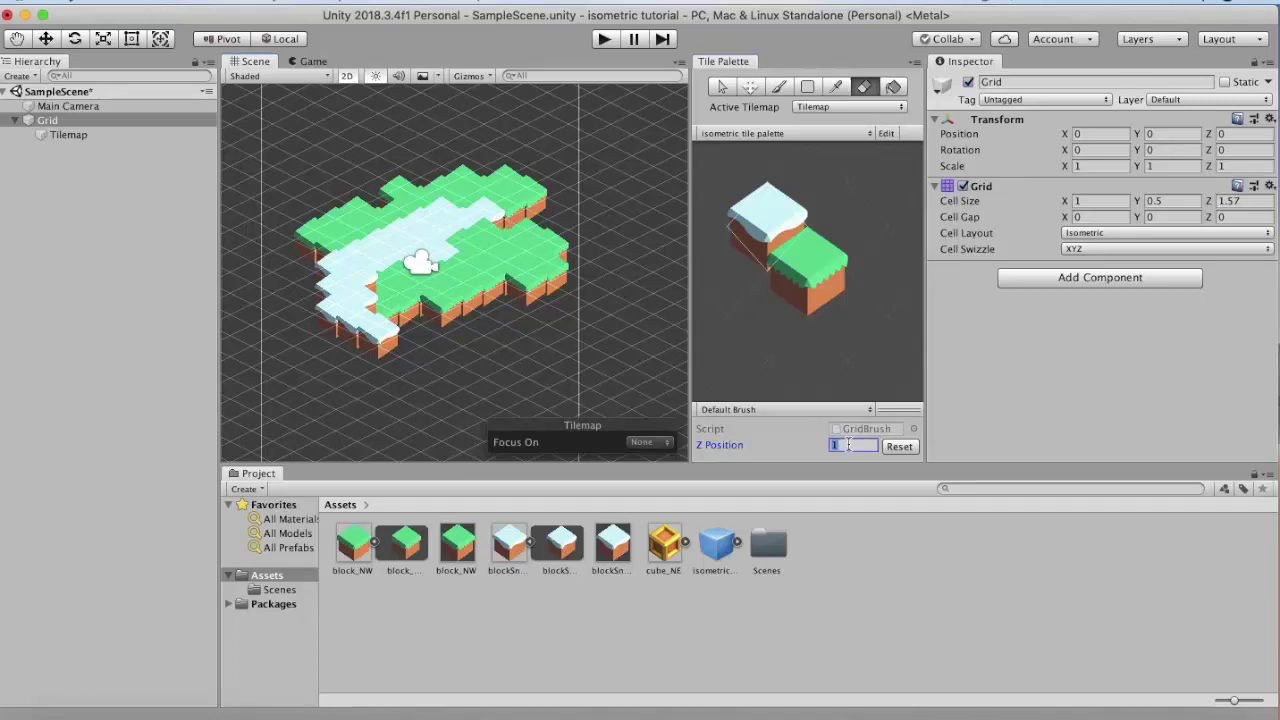
text(-1)
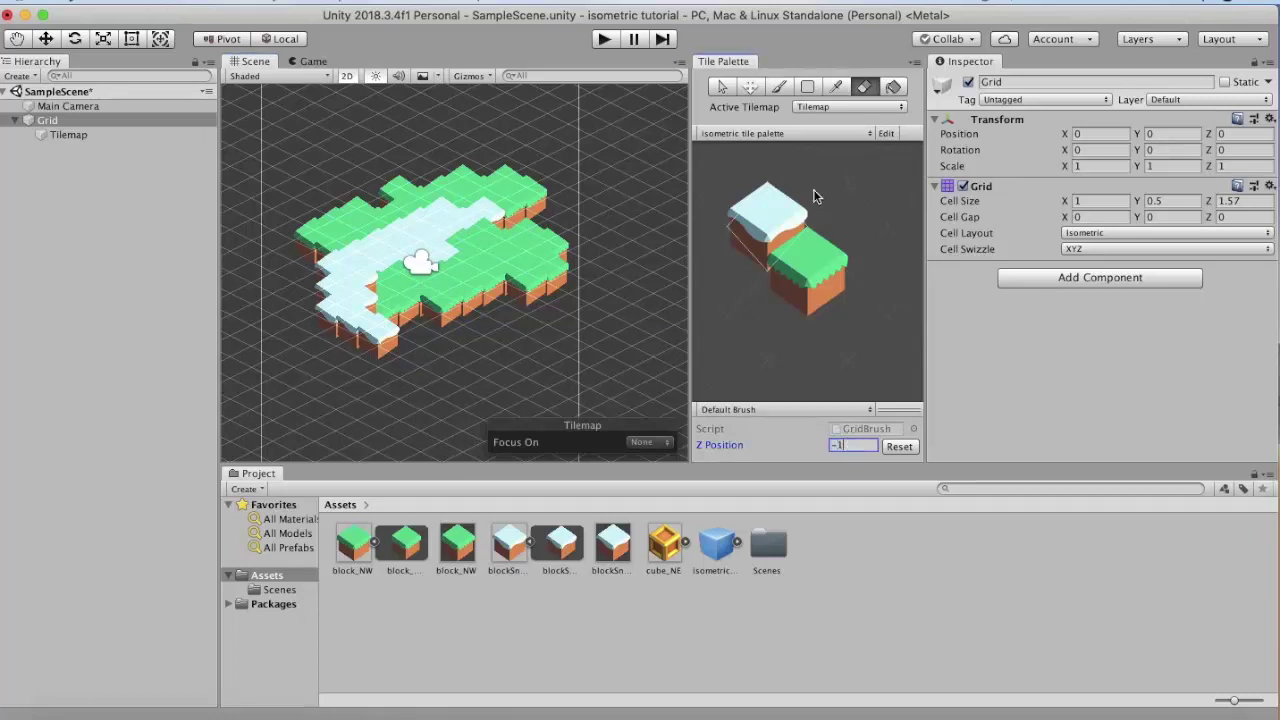
click(779, 86)
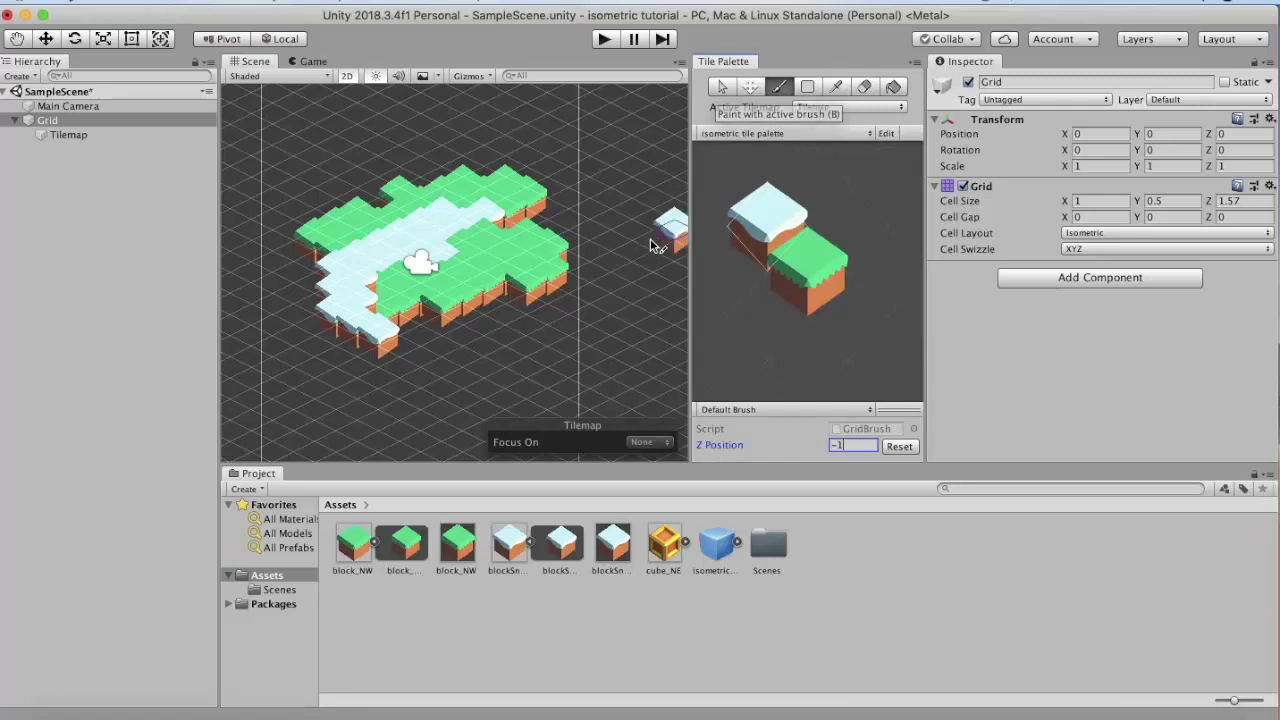
click(519, 307)
mouse_move(519, 307)
mouse_down()
mouse_move(388, 374)
mouse_move(366, 360)
mouse_move(310, 305)
mouse_move(288, 240)
mouse_move(338, 188)
mouse_move(352, 198)
mouse_up()
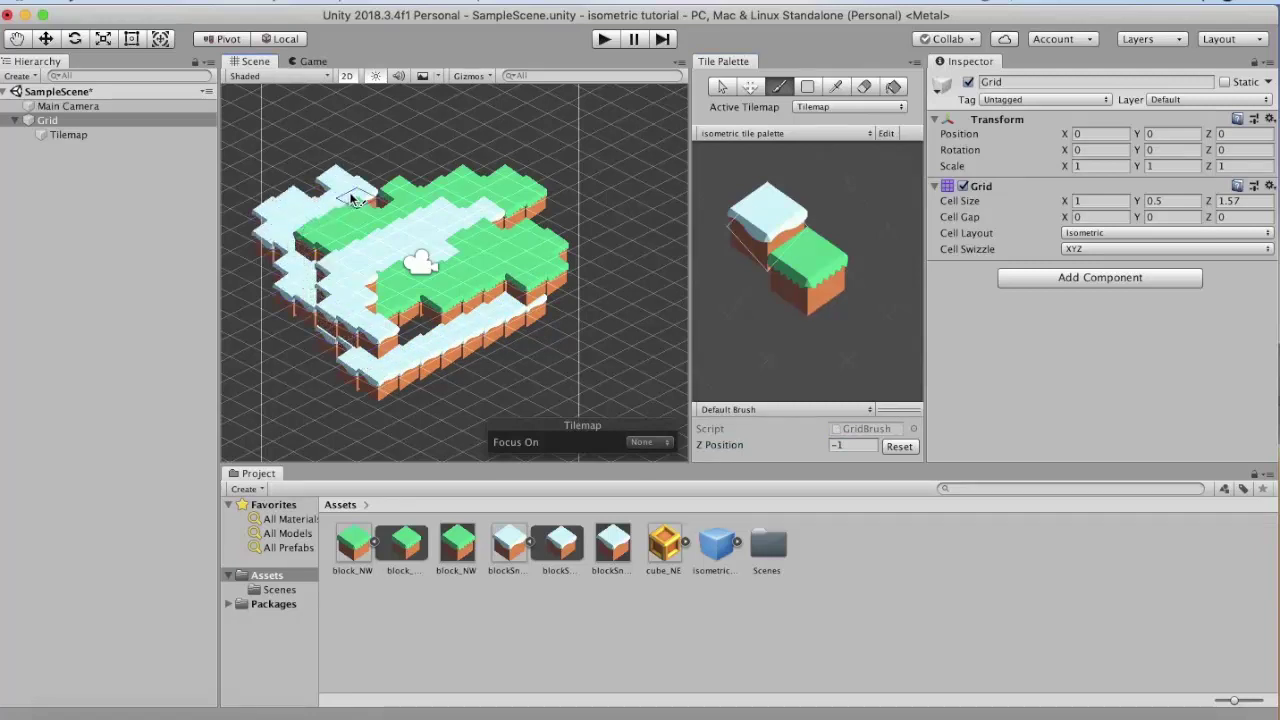